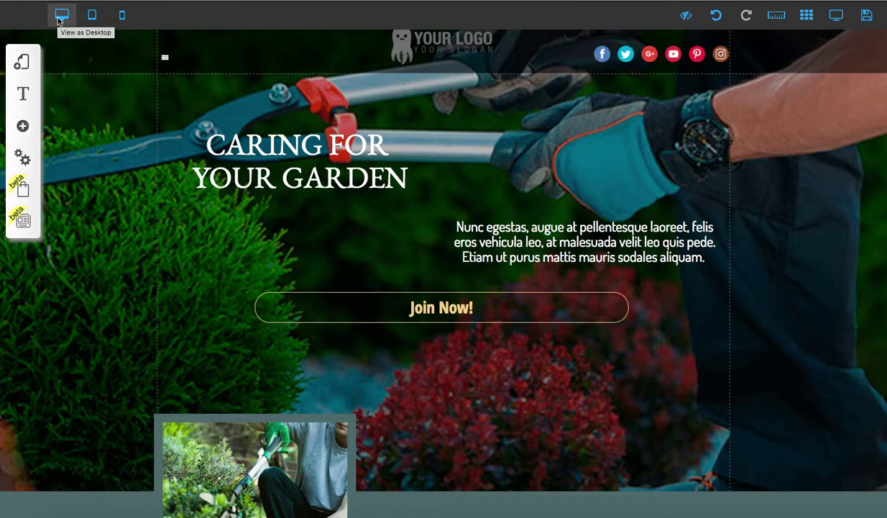
Step: Compare how the page looks in the tablet and mobile layouts, then return to the desktop layout
{"action": "left_click", "coordinate": [60, 17]}
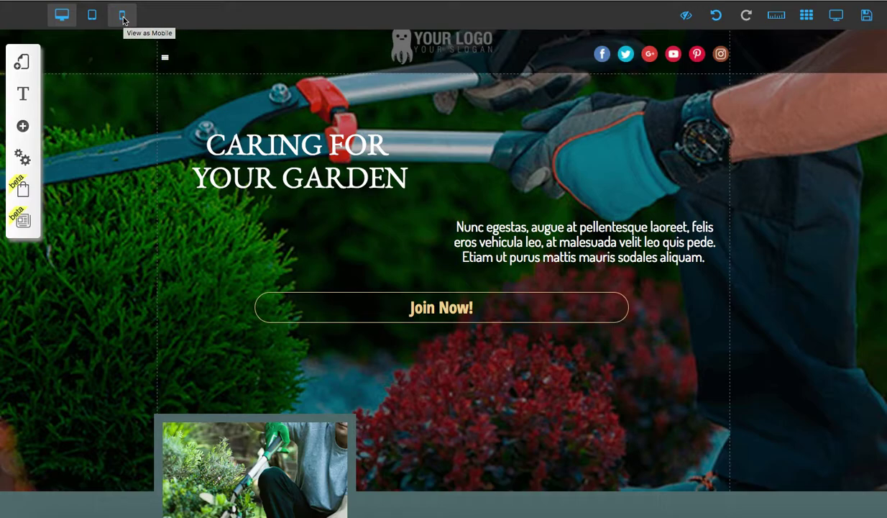
{"action": "left_click", "coordinate": [94, 17]}
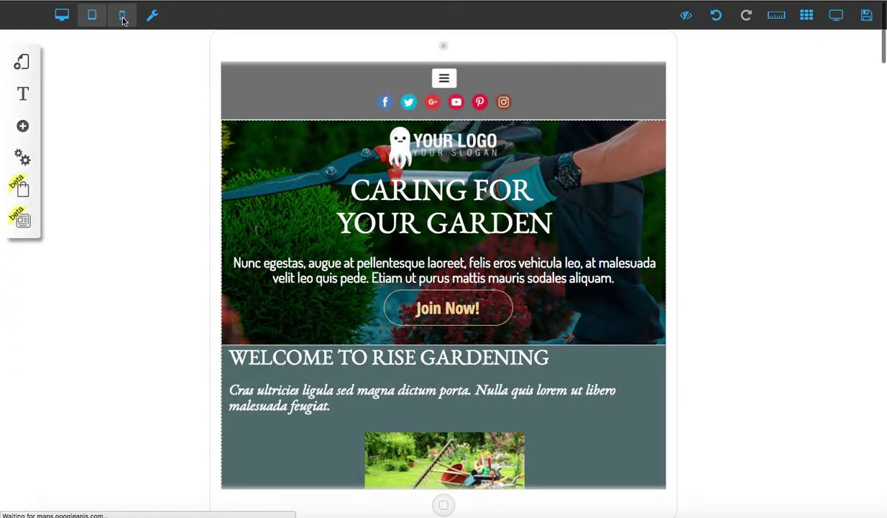
{"action": "left_click", "coordinate": [123, 20]}
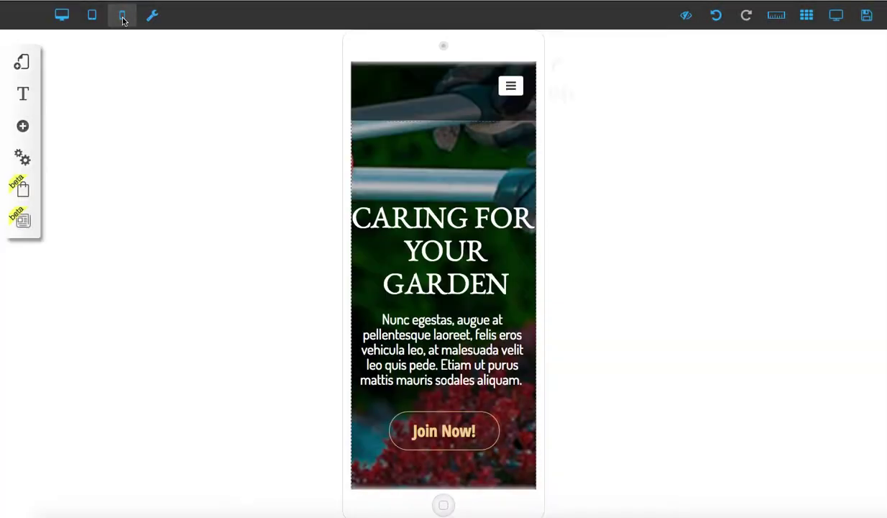
{"action": "left_click", "coordinate": [94, 20]}
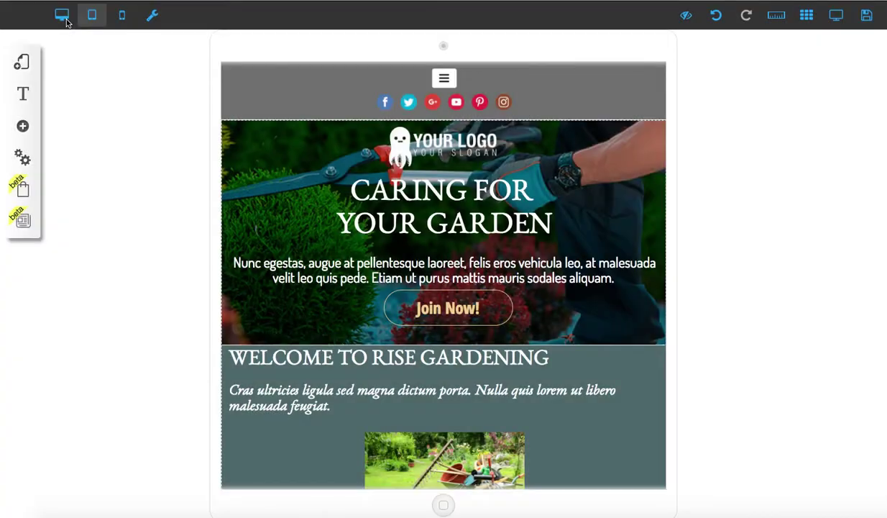
{"action": "left_click", "coordinate": [65, 19]}
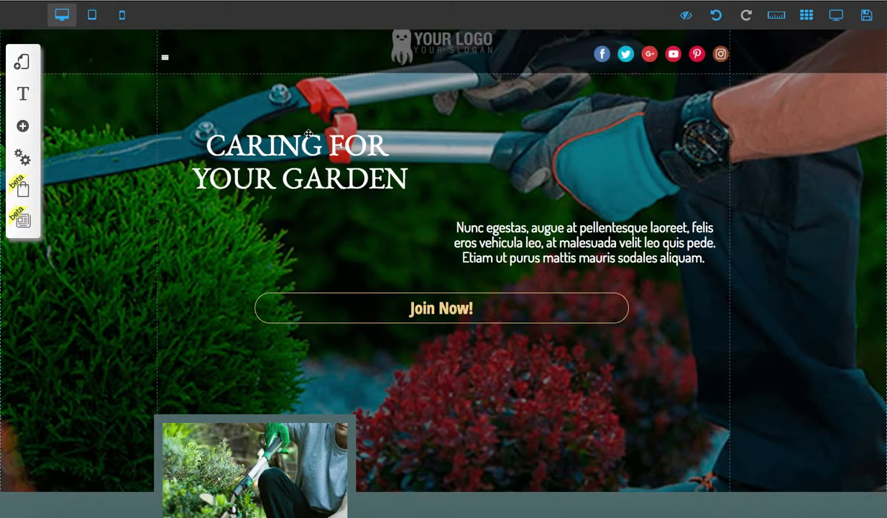
Step: In the tablet layout, shift the banner heading and paragraph past the page edges, then automatically readjust the layout
{"action": "left_click", "coordinate": [91, 17]}
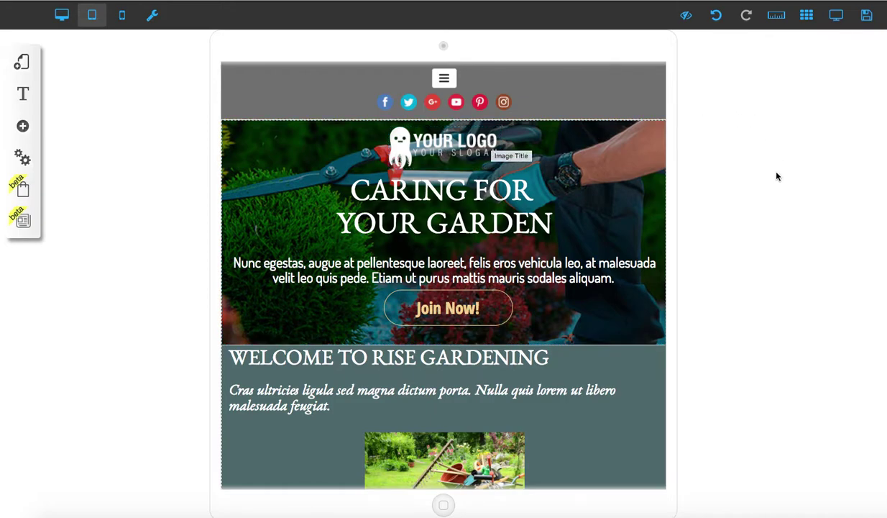
{"action": "left_click_drag", "start_coordinate": [515, 209], "coordinate": [717, 210]}
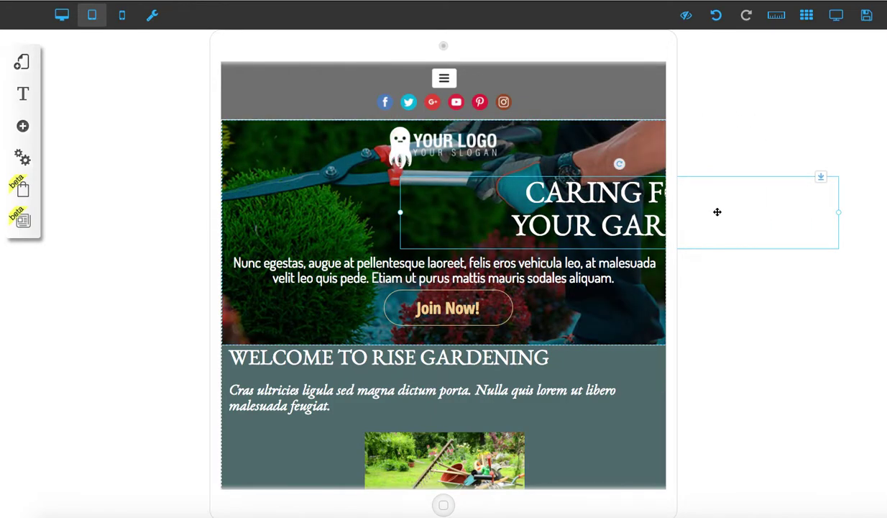
{"action": "left_click_drag", "start_coordinate": [482, 276], "coordinate": [271, 278]}
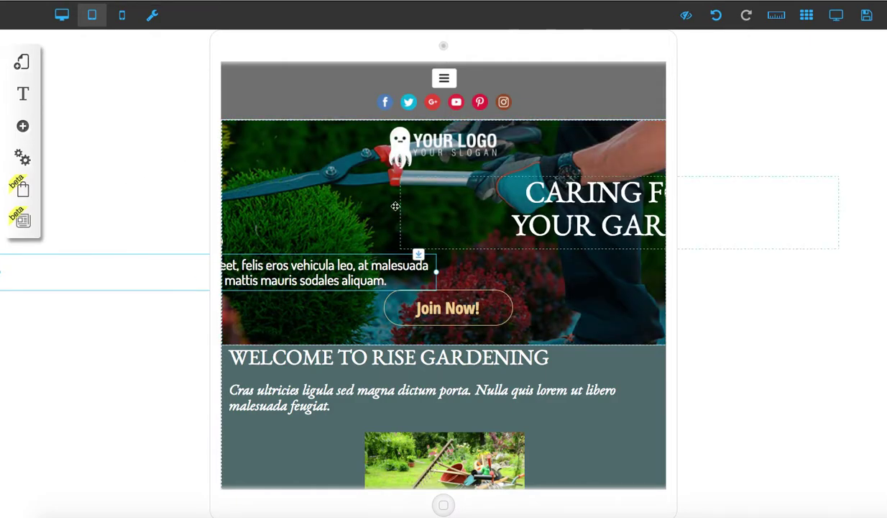
{"action": "left_click", "coordinate": [154, 15]}
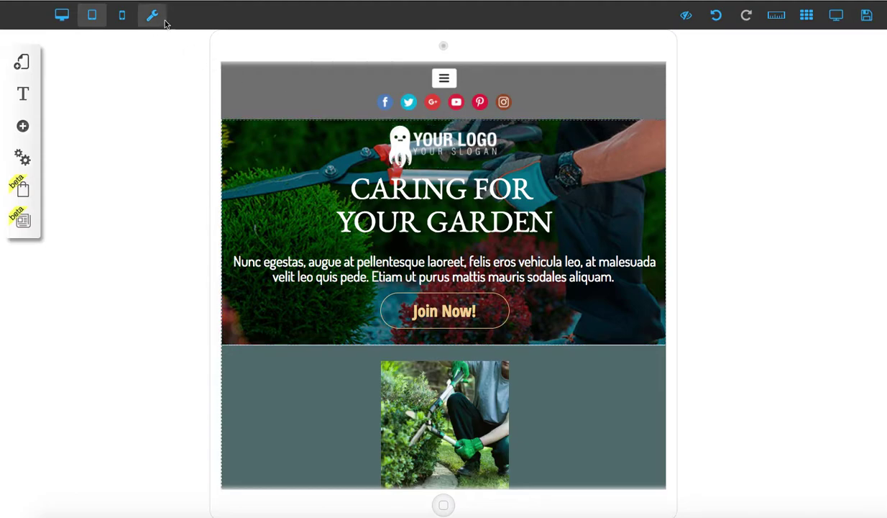
Step: Check the desktop layout, then examine the tablet layout along the whole page, from the banner to the footer
{"action": "left_click", "coordinate": [65, 18]}
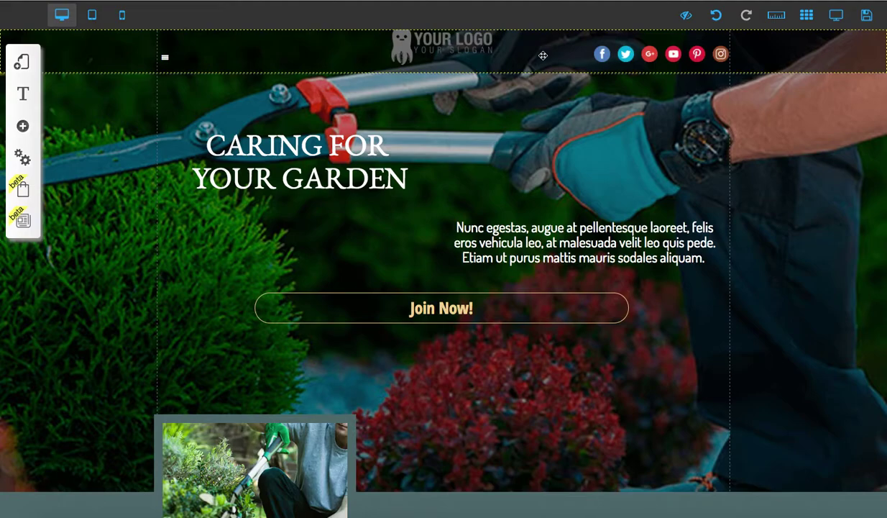
{"action": "left_click", "coordinate": [92, 19]}
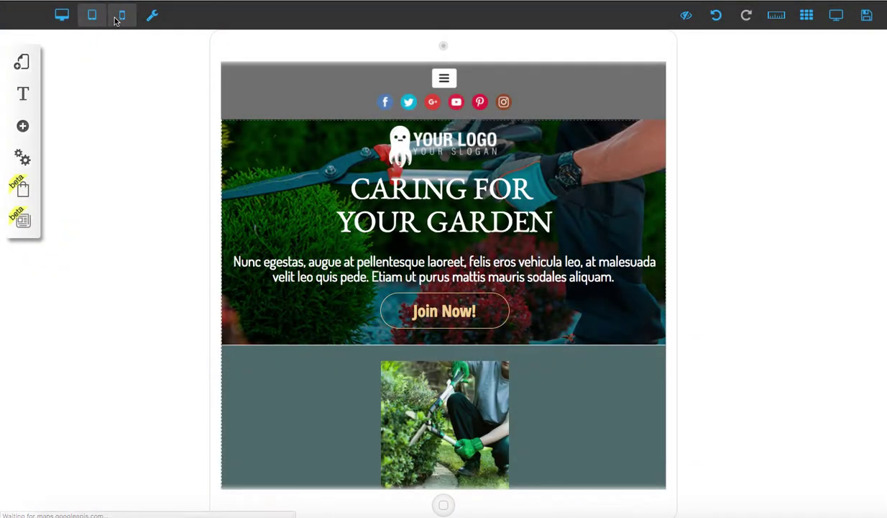
{"action": "scroll", "coordinate": [422, 198], "scroll_direction": "down", "scroll_amount": 10}
{"action": "scroll", "coordinate": [422, 199], "scroll_direction": "down", "scroll_amount": 20}
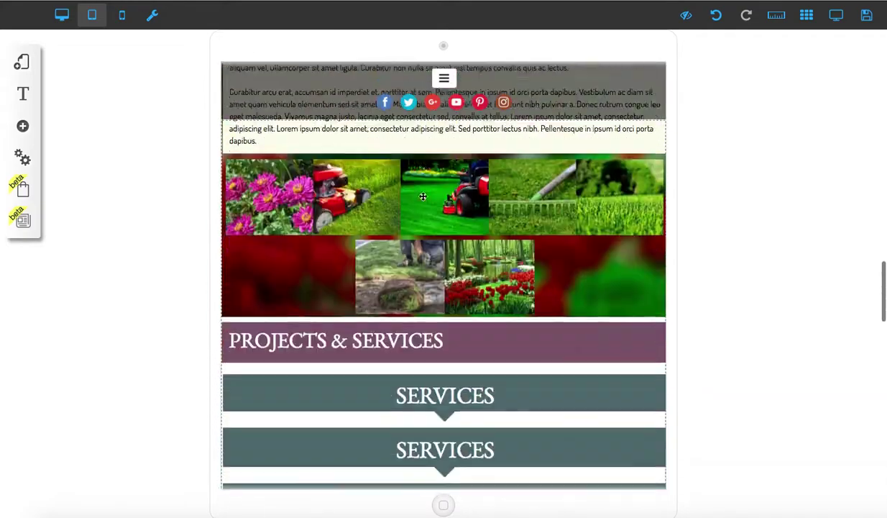
{"action": "scroll", "coordinate": [423, 196], "scroll_direction": "down", "scroll_amount": 10}
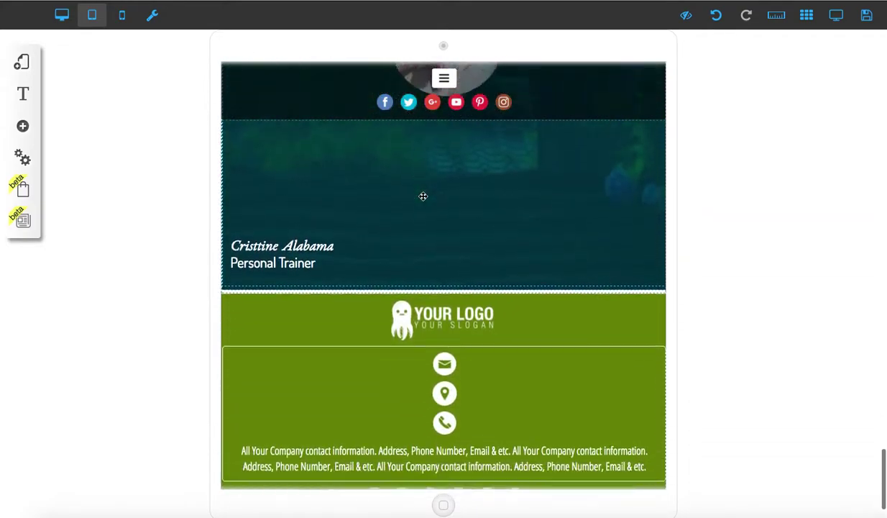
{"action": "scroll", "coordinate": [424, 196], "scroll_direction": "up", "scroll_amount": 8}
{"action": "scroll", "coordinate": [423, 196], "scroll_direction": "up", "scroll_amount": 20}
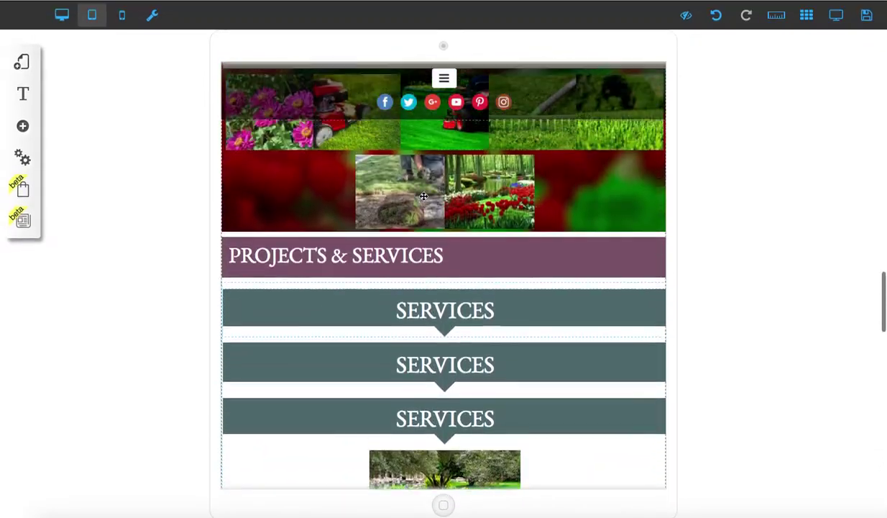
{"action": "scroll", "coordinate": [423, 197], "scroll_direction": "up", "scroll_amount": 20}
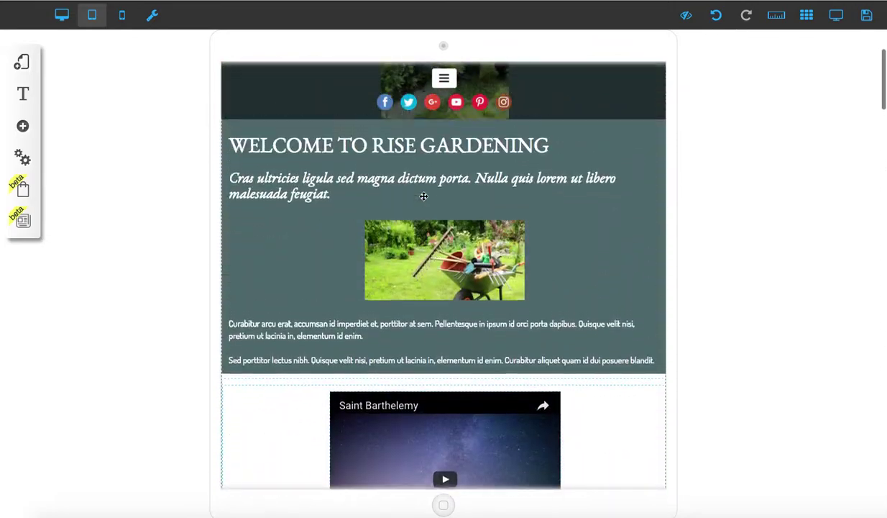
Step: Hide the Saint Barthelemy video above the "Watch the Video" heading in the tablet layout
{"action": "scroll", "coordinate": [423, 197], "scroll_direction": "down", "scroll_amount": 3}
{"action": "left_click", "coordinate": [423, 197]}
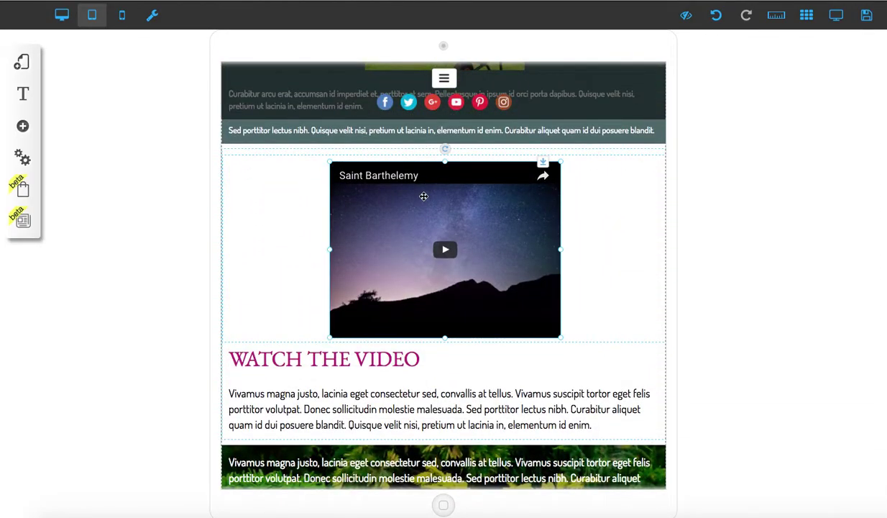
{"action": "left_click", "coordinate": [423, 196]}
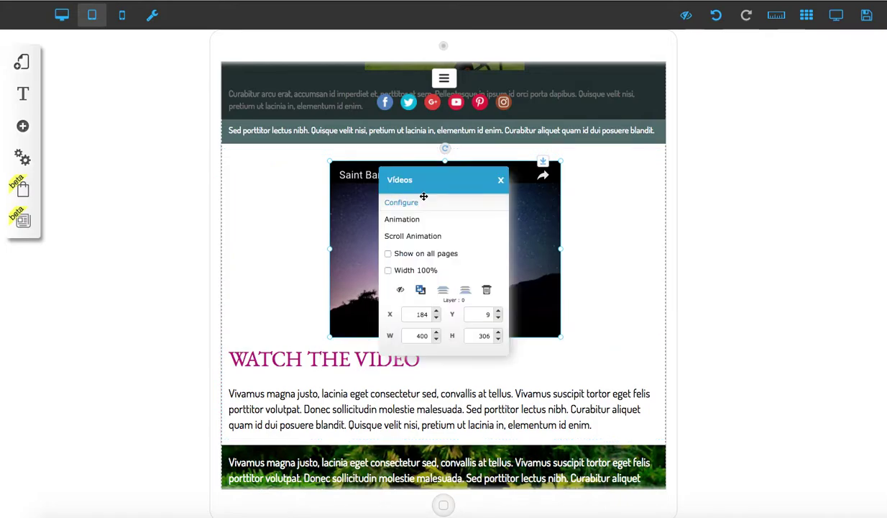
{"action": "left_click", "coordinate": [400, 288]}
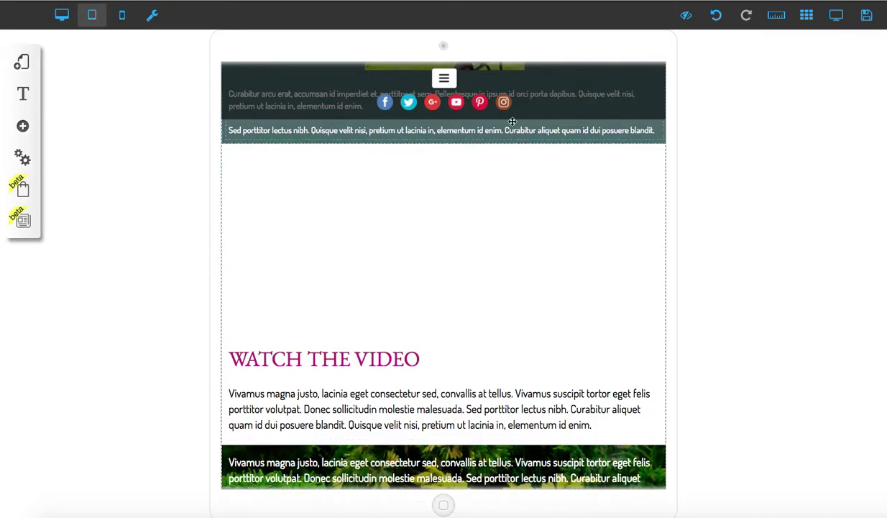
Step: Restore the Youtube video from the hidden items of the tablet layout
{"action": "left_click", "coordinate": [687, 15]}
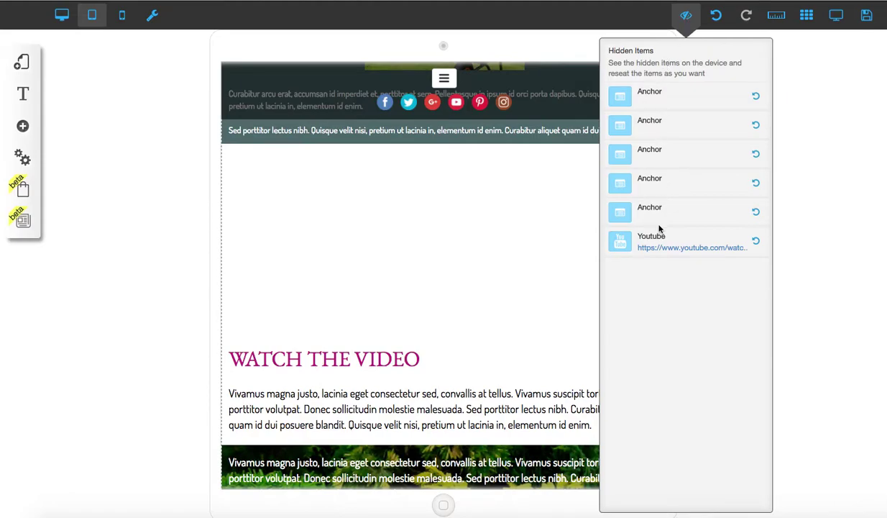
{"action": "left_click", "coordinate": [756, 244]}
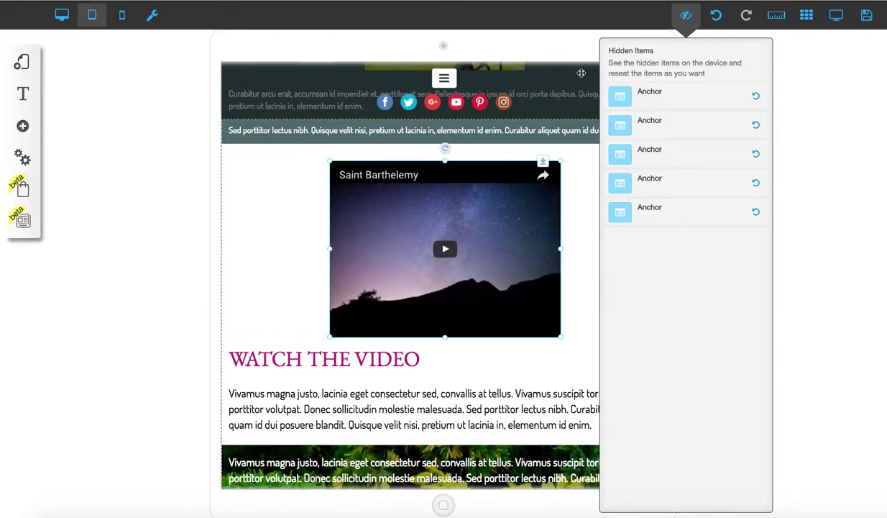
{"action": "left_click", "coordinate": [685, 25]}
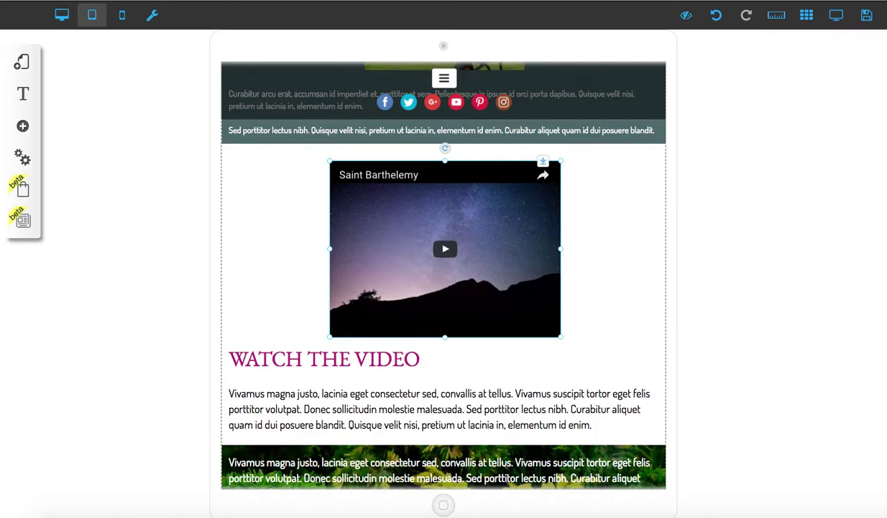
Step: Return to the desktop layout and show the rulers
{"action": "left_click", "coordinate": [65, 19]}
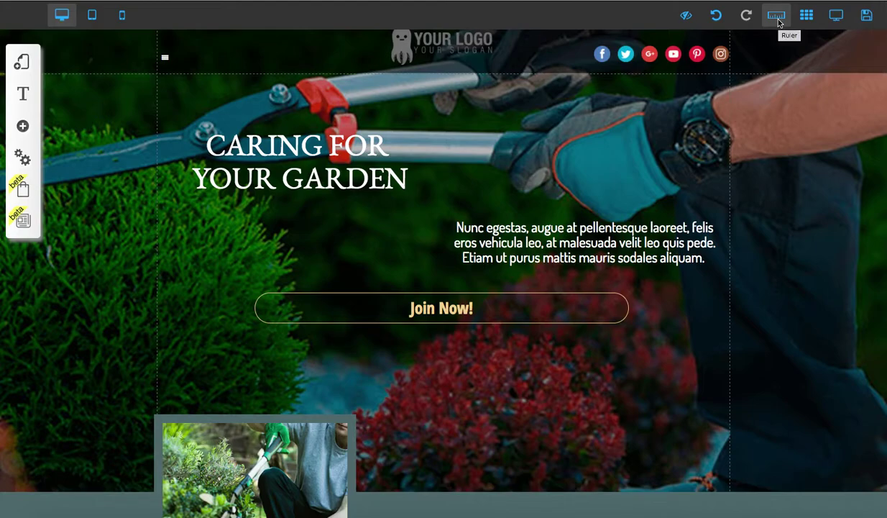
{"action": "left_click", "coordinate": [776, 15]}
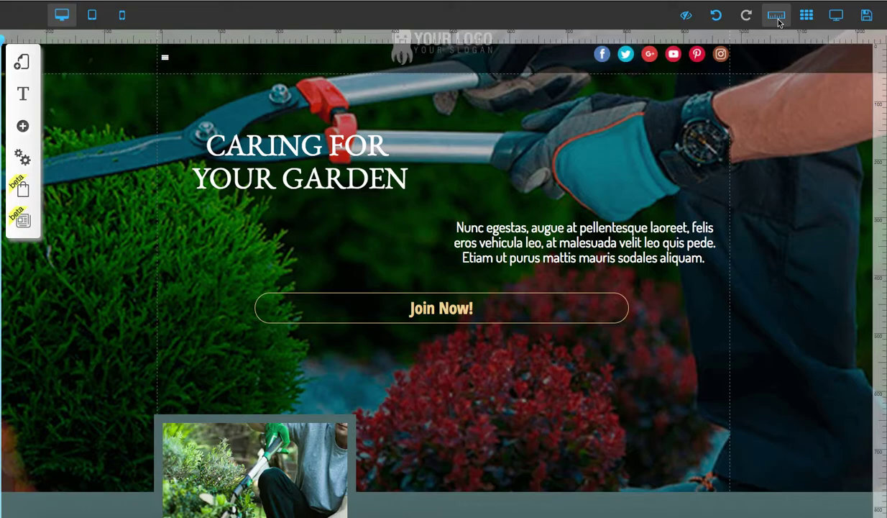
Step: Rearrange the banner's heading, paragraph and Join Now! button by eye, placing the button above the paragraph
{"action": "left_click_drag", "start_coordinate": [618, 225], "coordinate": [530, 225]}
{"action": "left_click_drag", "start_coordinate": [343, 149], "coordinate": [568, 135]}
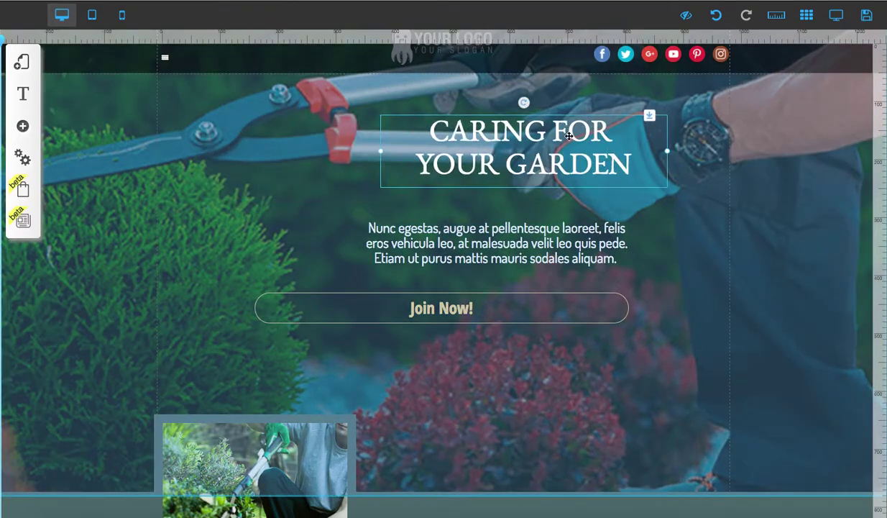
{"action": "left_click", "coordinate": [515, 307]}
{"action": "left_click_drag", "start_coordinate": [514, 307], "coordinate": [706, 165]}
{"action": "left_click_drag", "start_coordinate": [467, 123], "coordinate": [261, 106]}
{"action": "left_click_drag", "start_coordinate": [483, 162], "coordinate": [462, 192]}
{"action": "left_click_drag", "start_coordinate": [457, 232], "coordinate": [477, 274]}
{"action": "left_click", "coordinate": [351, 210]}
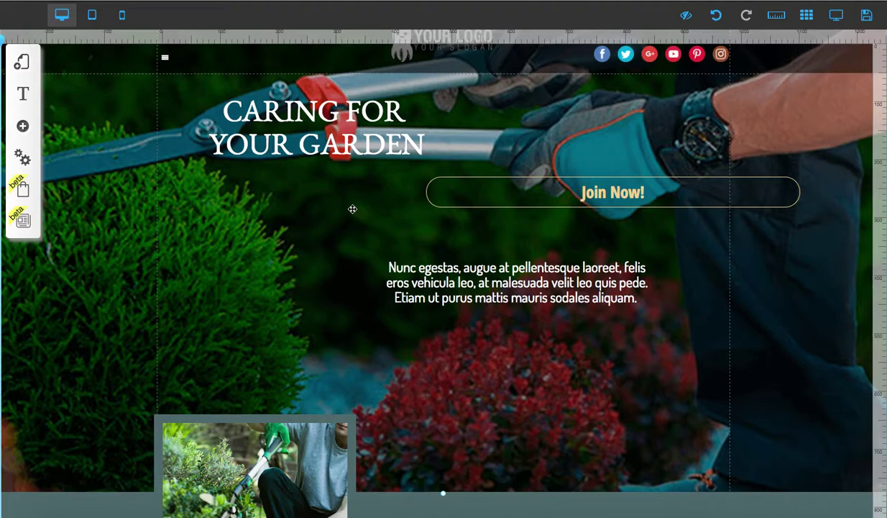
Step: Move the Join Now! button below the paragraph, keeping the heading in the banner's left half and the paragraph in its right half
{"action": "left_click_drag", "start_coordinate": [546, 190], "coordinate": [485, 332]}
{"action": "left_click_drag", "start_coordinate": [478, 285], "coordinate": [489, 238]}
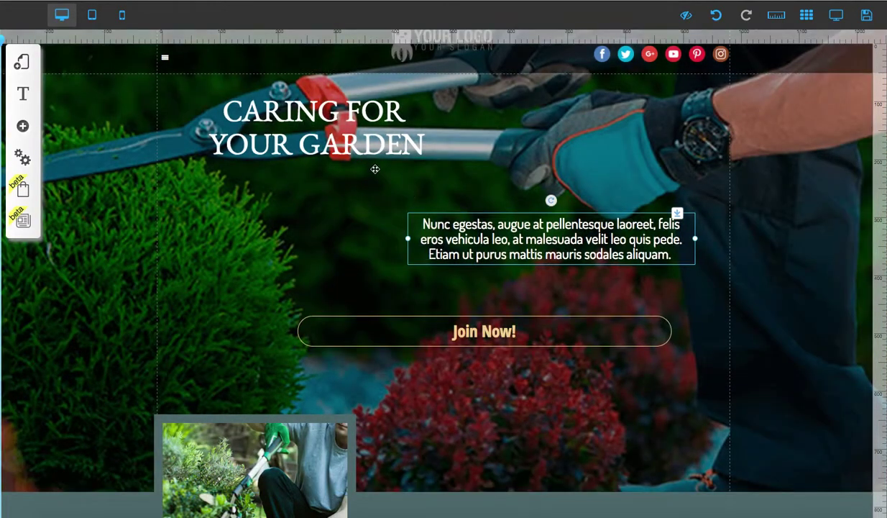
{"action": "left_click_drag", "start_coordinate": [358, 143], "coordinate": [589, 147]}
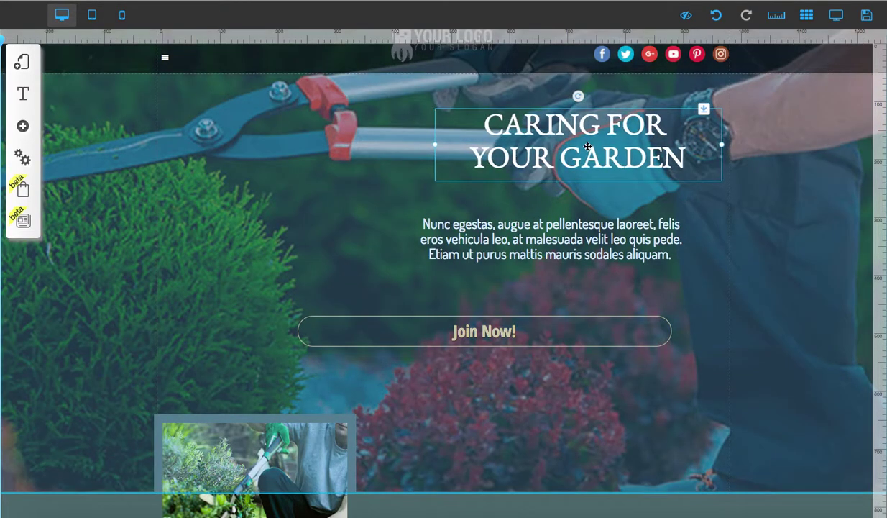
{"action": "left_click_drag", "start_coordinate": [475, 215], "coordinate": [514, 211]}
{"action": "left_click_drag", "start_coordinate": [515, 139], "coordinate": [254, 140]}
{"action": "left_click_drag", "start_coordinate": [484, 235], "coordinate": [487, 237]}
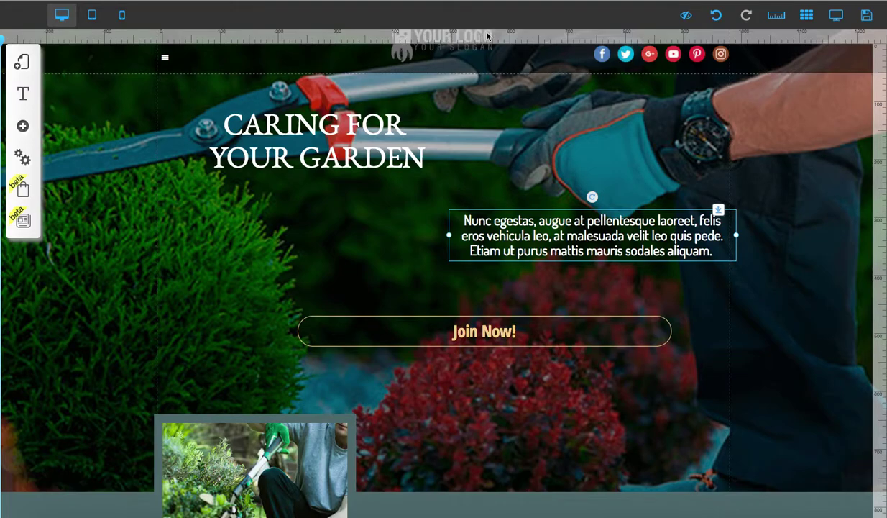
Step: Place a vertical ruler guide down the middle of the page, at about 500 px
{"action": "left_click", "coordinate": [876, 178]}
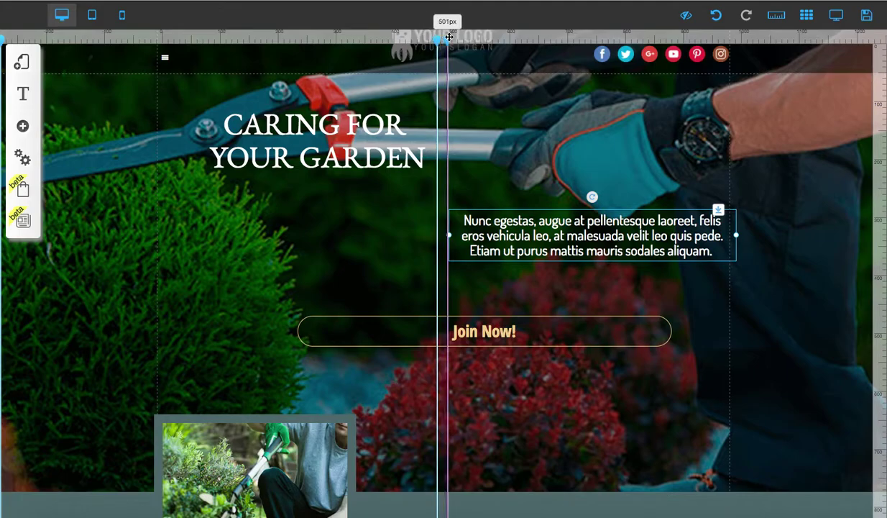
{"action": "left_click_drag", "start_coordinate": [436, 38], "coordinate": [444, 35]}
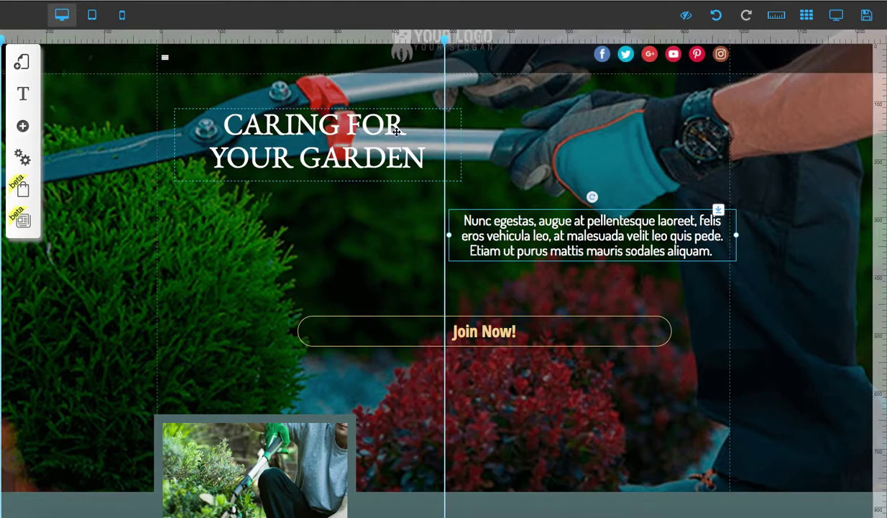
Step: Align the heading's right edge and the paragraph's left edge to the vertical guide, and centre the Join Now! button on it
{"action": "left_click", "coordinate": [453, 116]}
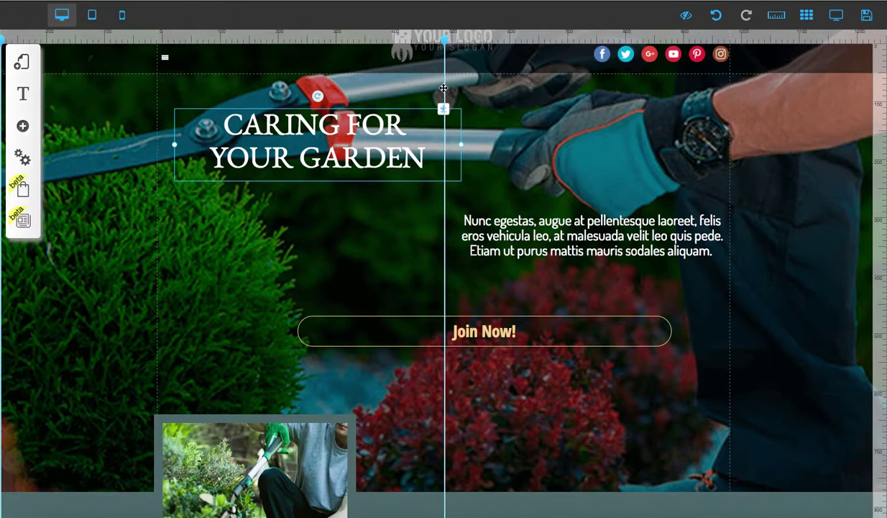
{"action": "mouse_move", "coordinate": [380, 136]}
{"action": "left_mouse_down"}
{"action": "mouse_move", "coordinate": [359, 136]}
{"action": "mouse_move", "coordinate": [367, 132]}
{"action": "mouse_move", "coordinate": [363, 168]}
{"action": "mouse_move", "coordinate": [362, 121]}
{"action": "mouse_move", "coordinate": [364, 142]}
{"action": "left_mouse_up"}
{"action": "left_click_drag", "start_coordinate": [492, 229], "coordinate": [489, 227]}
{"action": "left_click_drag", "start_coordinate": [510, 331], "coordinate": [472, 316]}
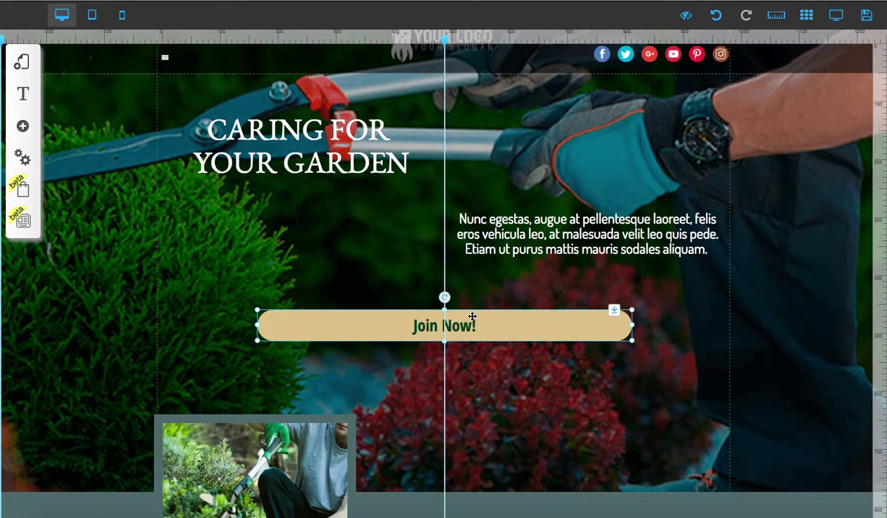
{"action": "left_click", "coordinate": [483, 282]}
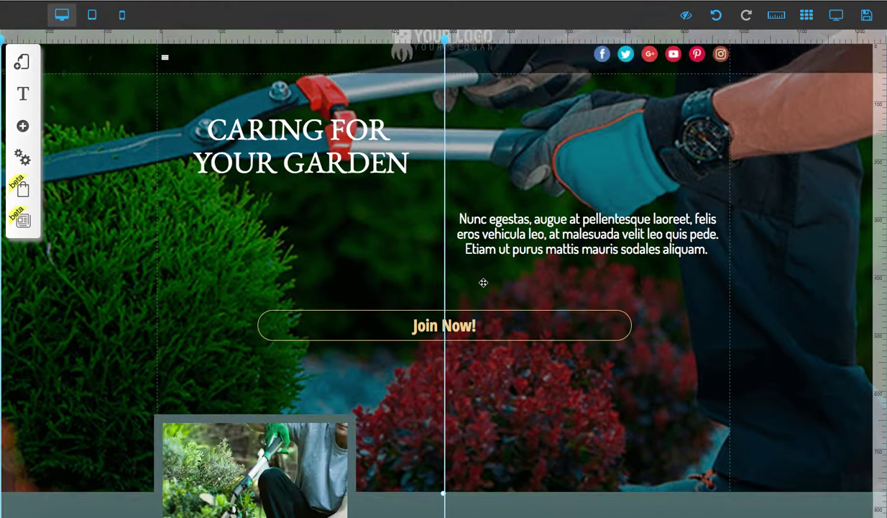
Step: Hide the rulers together with the vertical guide
{"action": "double_click", "coordinate": [445, 39]}
{"action": "left_click", "coordinate": [445, 37]}
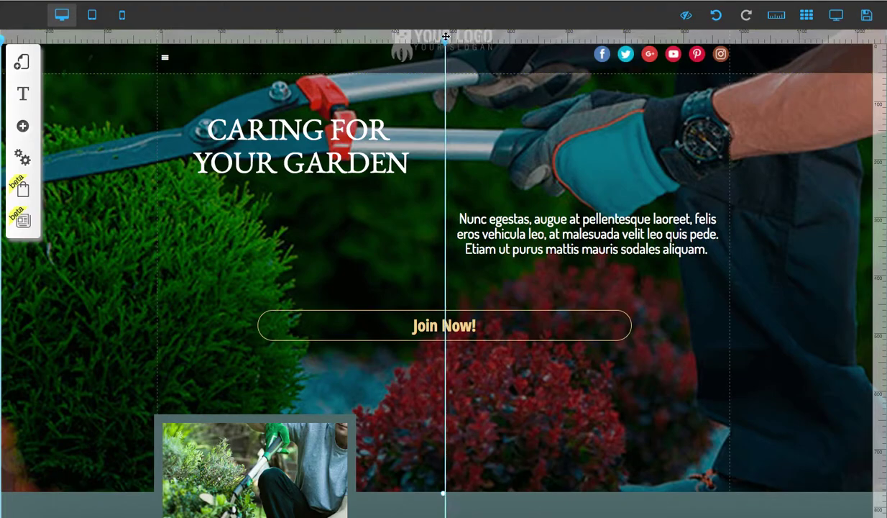
{"action": "left_click", "coordinate": [780, 18]}
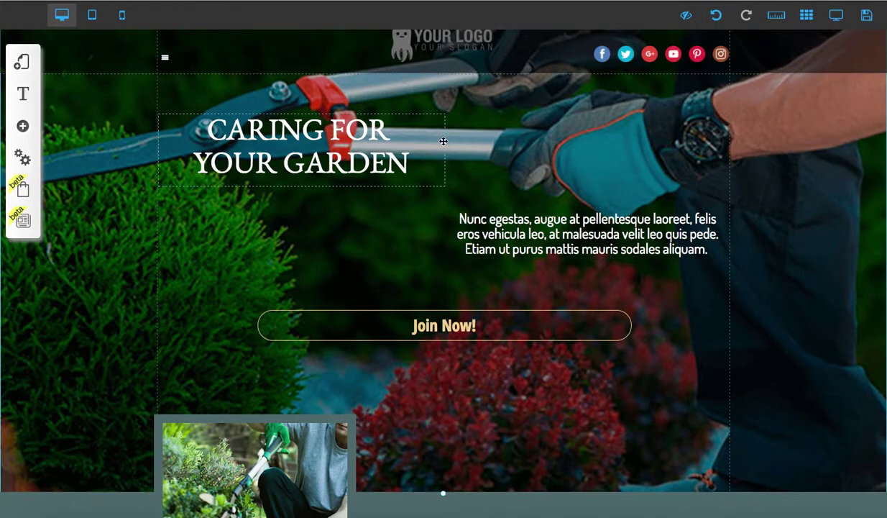
Step: Show the rulers, place a horizontal guide at 250 px, and align the heading's bottom edge and the paragraph's top edge to it
{"action": "left_click", "coordinate": [774, 18]}
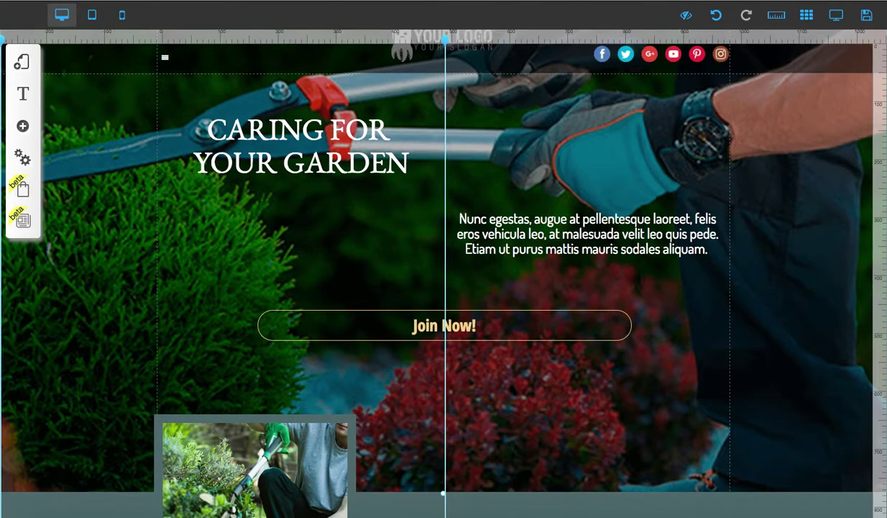
{"action": "left_click_drag", "start_coordinate": [877, 196], "coordinate": [878, 189]}
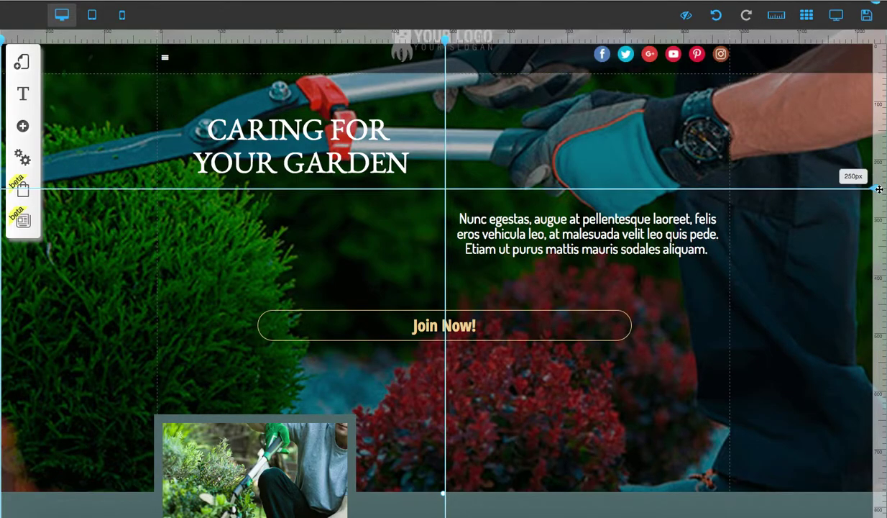
{"action": "left_click", "coordinate": [348, 166]}
{"action": "left_click", "coordinate": [515, 231]}
{"action": "left_click_drag", "start_coordinate": [515, 231], "coordinate": [515, 211]}
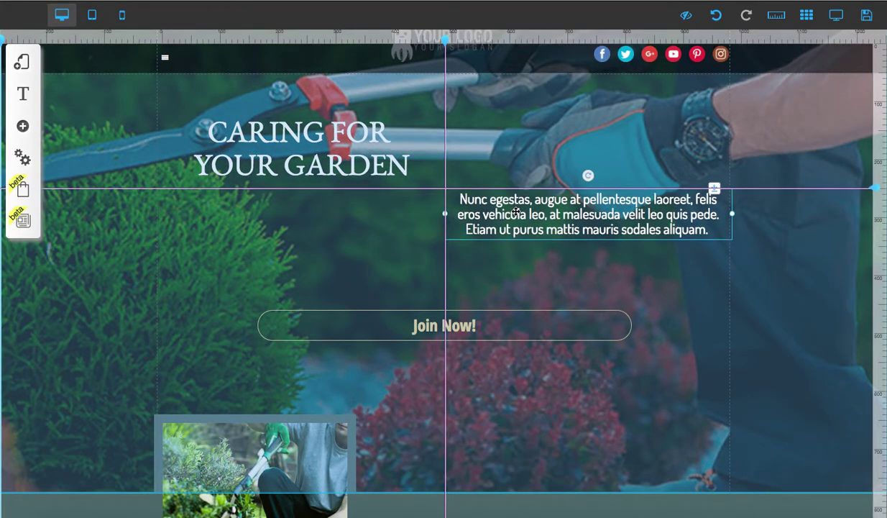
Step: Move the Join Now! button up and align its top edge to a second horizontal guide placed at 378 px
{"action": "left_click", "coordinate": [531, 324]}
{"action": "left_click_drag", "start_coordinate": [530, 325], "coordinate": [532, 297]}
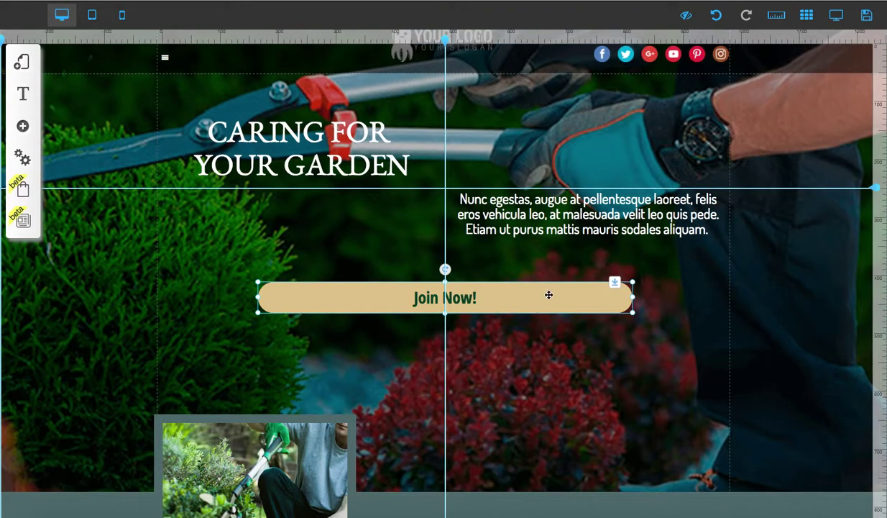
{"action": "left_click", "coordinate": [879, 253]}
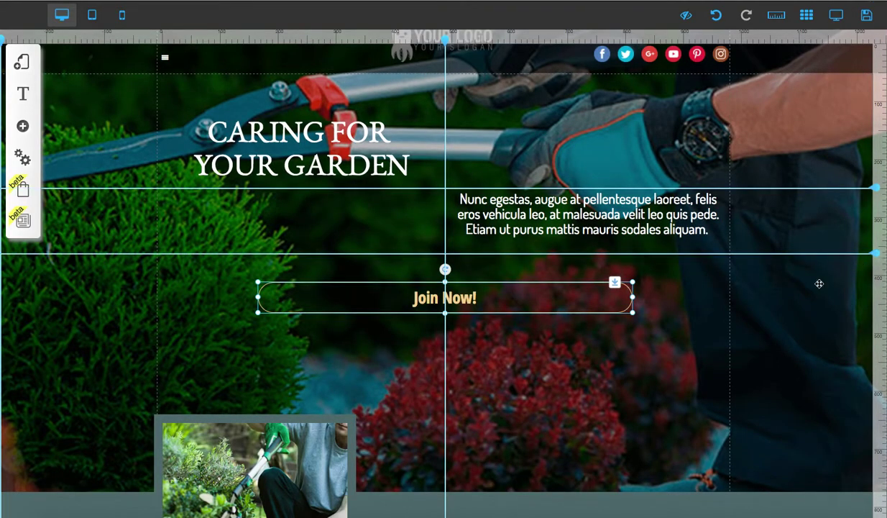
{"action": "left_click_drag", "start_coordinate": [875, 254], "coordinate": [875, 264]}
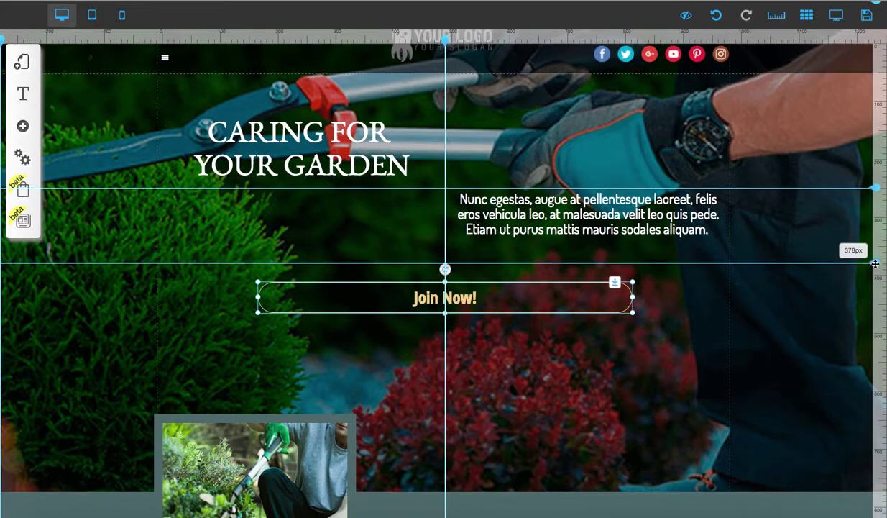
{"action": "left_click_drag", "start_coordinate": [528, 301], "coordinate": [529, 291]}
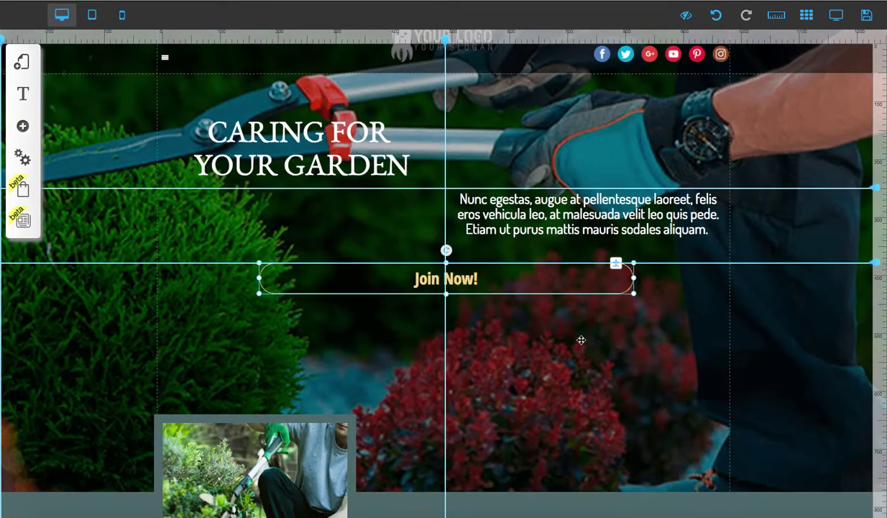
Step: Hide the rulers and move the Join Now! button and the paragraph lower in the banner
{"action": "left_click", "coordinate": [773, 22]}
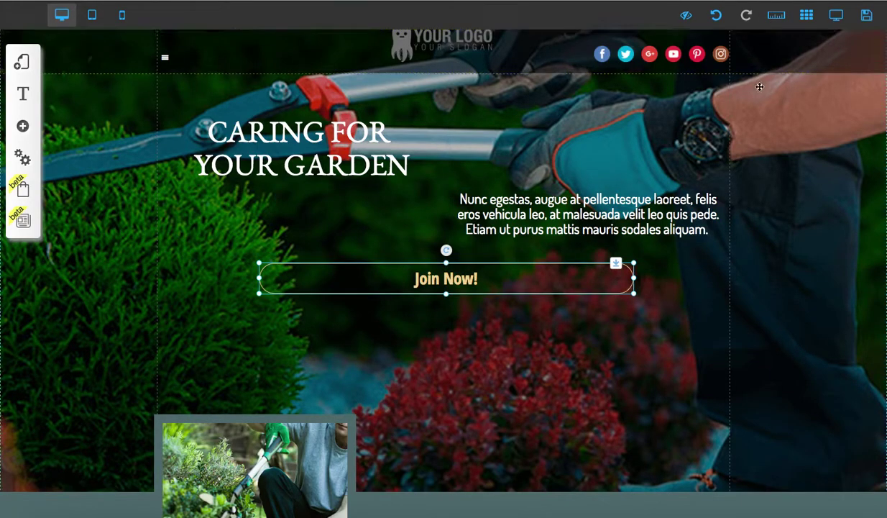
{"action": "left_click", "coordinate": [557, 328]}
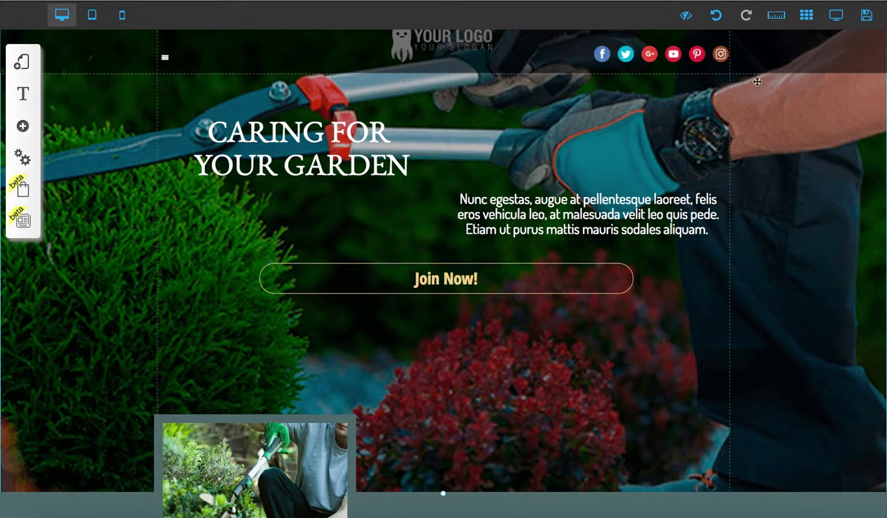
{"action": "left_click_drag", "start_coordinate": [501, 279], "coordinate": [501, 316]}
{"action": "left_click_drag", "start_coordinate": [568, 213], "coordinate": [568, 234]}
{"action": "left_click", "coordinate": [429, 367]}
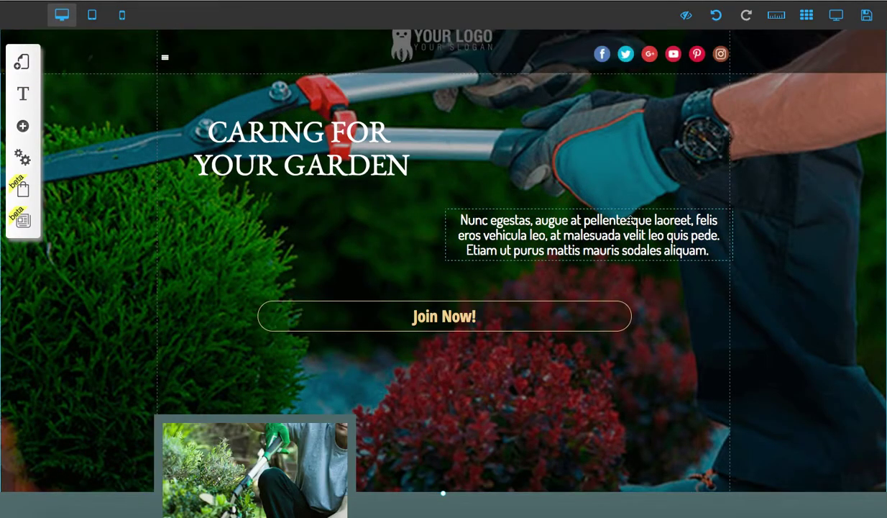
Step: Preview the site and look through its sections from the banner down to the contact form
{"action": "left_click", "coordinate": [834, 18]}
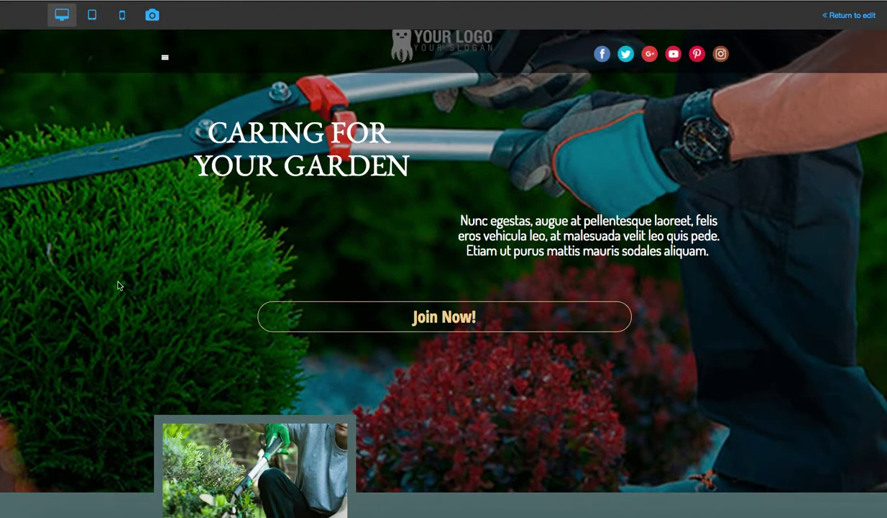
{"action": "scroll", "coordinate": [510, 361], "scroll_direction": "down", "scroll_amount": 15}
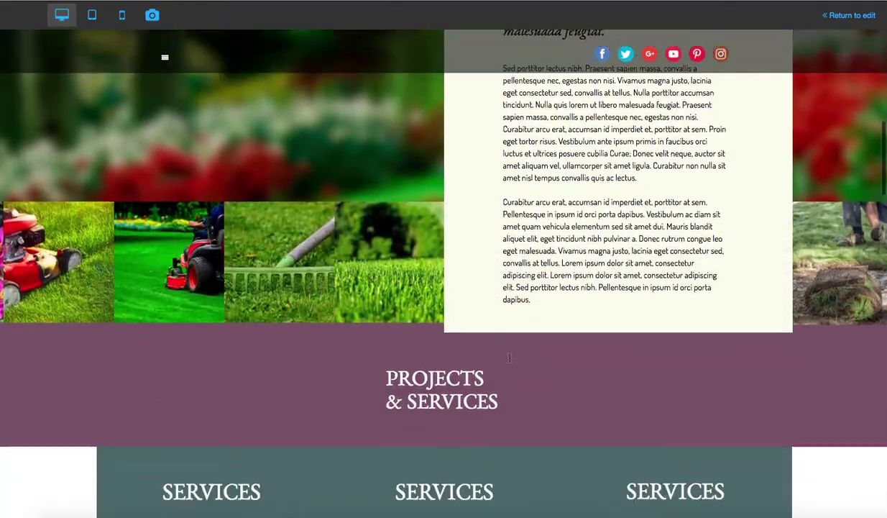
{"action": "scroll", "coordinate": [510, 361], "scroll_direction": "down", "scroll_amount": 2}
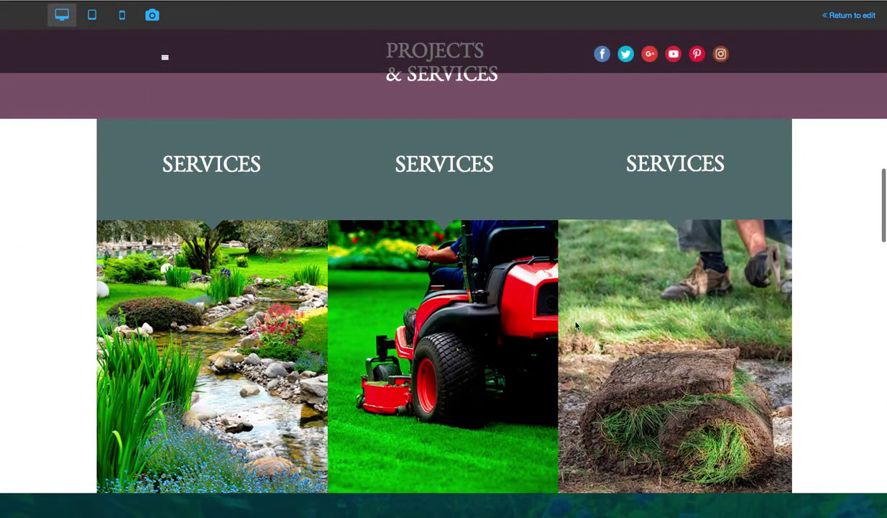
{"action": "scroll", "coordinate": [208, 336], "scroll_direction": "down", "scroll_amount": 8}
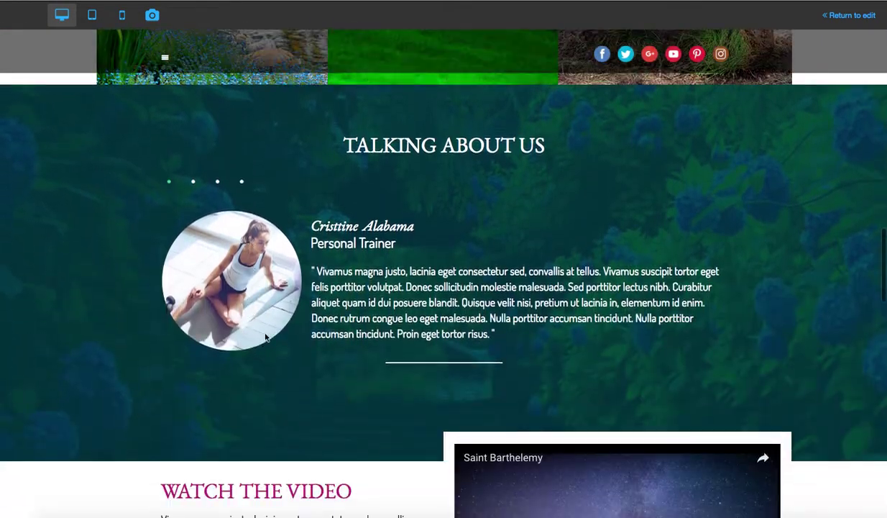
{"action": "scroll", "coordinate": [307, 310], "scroll_direction": "down", "scroll_amount": 10}
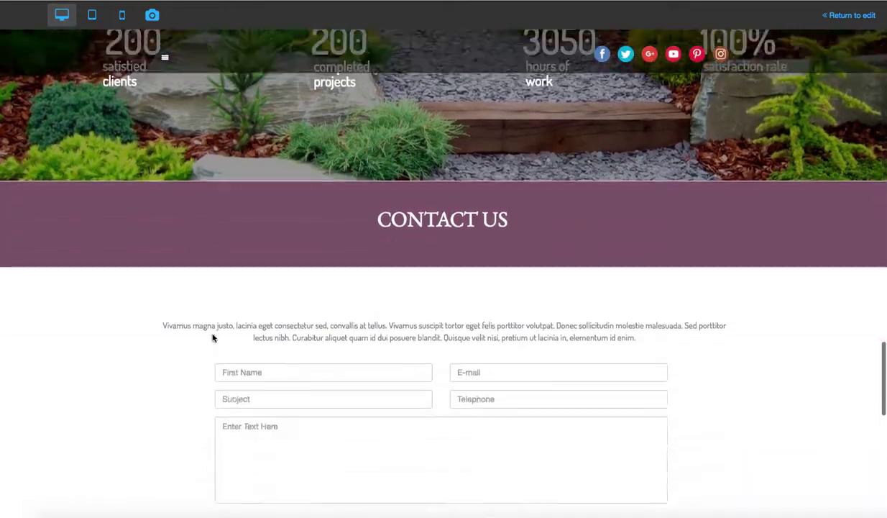
{"action": "scroll", "coordinate": [215, 334], "scroll_direction": "up", "scroll_amount": 20}
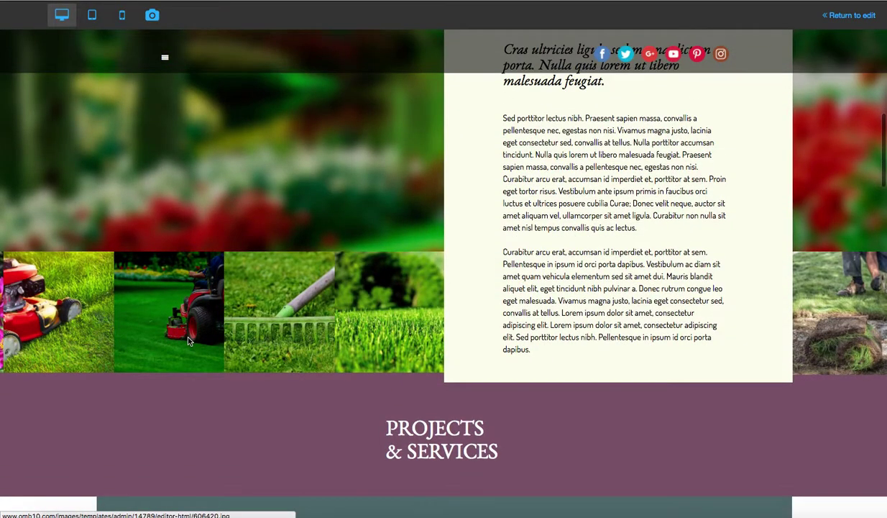
Step: View the red mower gallery image enlarged in the preview, close it, and return to editing
{"action": "left_click", "coordinate": [188, 340]}
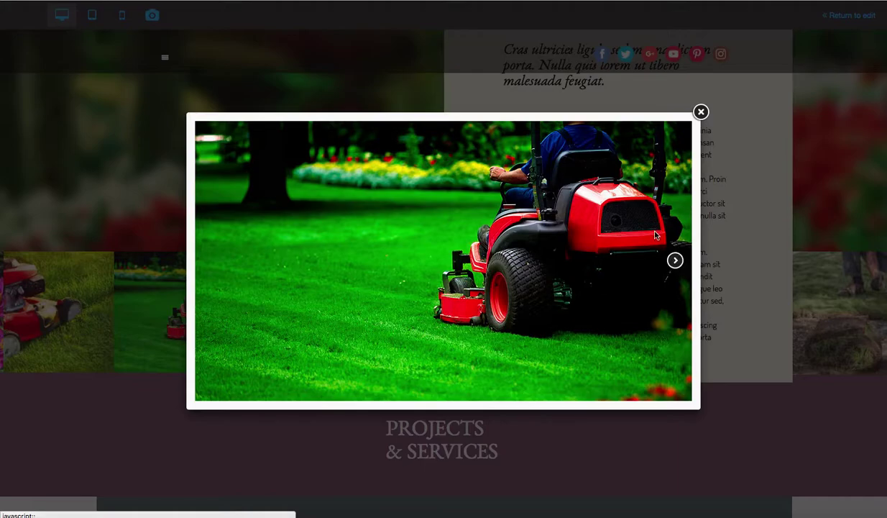
{"action": "left_click", "coordinate": [700, 112]}
{"action": "scroll", "coordinate": [697, 230], "scroll_direction": "up", "scroll_amount": 10}
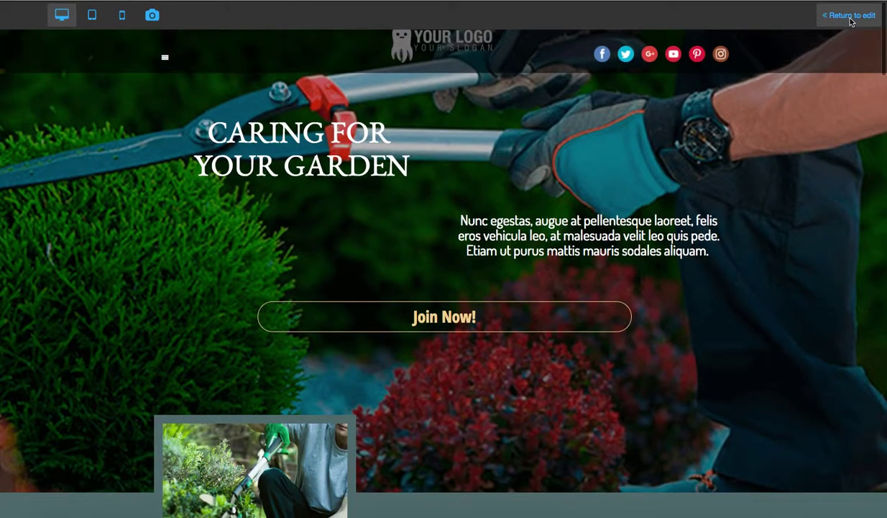
{"action": "left_click", "coordinate": [850, 18]}
Step: Preview the three Services blocks to check their interactive effect, and return to the editor from the banner
{"action": "scroll", "coordinate": [598, 184], "scroll_direction": "down", "scroll_amount": 15}
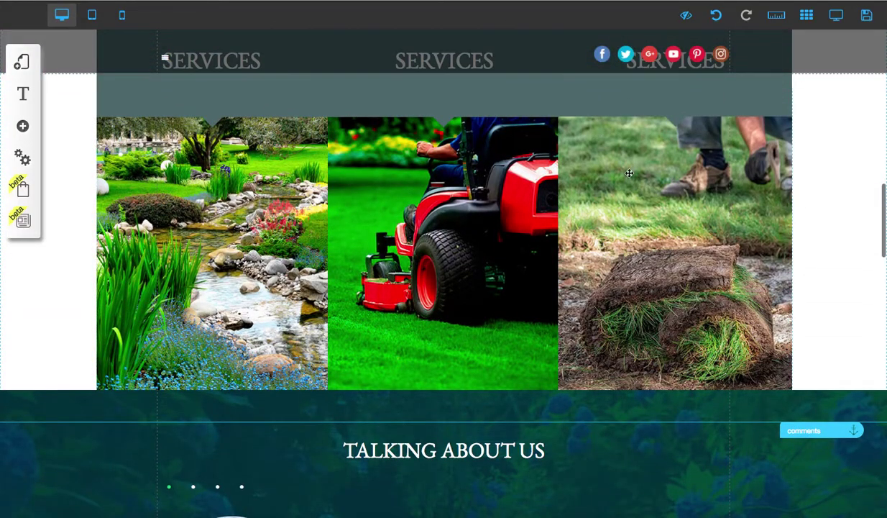
{"action": "left_click", "coordinate": [835, 16]}
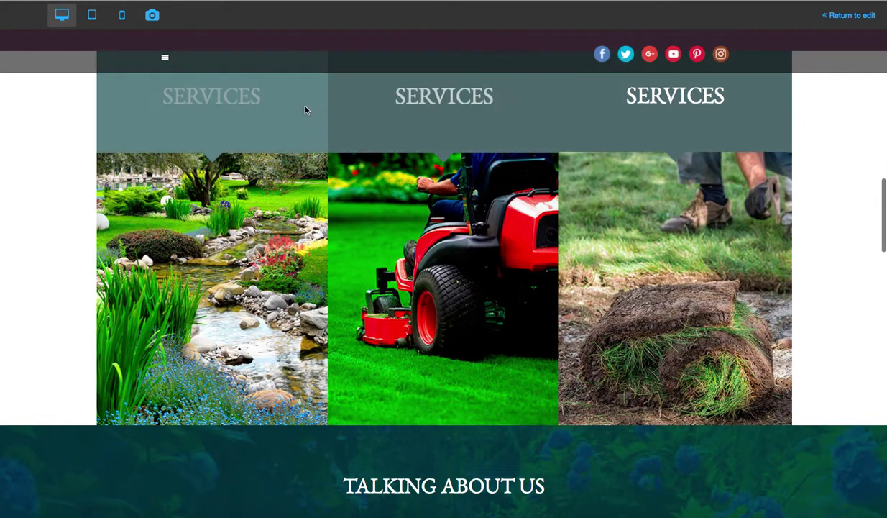
{"action": "scroll", "coordinate": [431, 120], "scroll_direction": "up", "scroll_amount": 1}
{"action": "scroll", "coordinate": [431, 120], "scroll_direction": "up", "scroll_amount": 15}
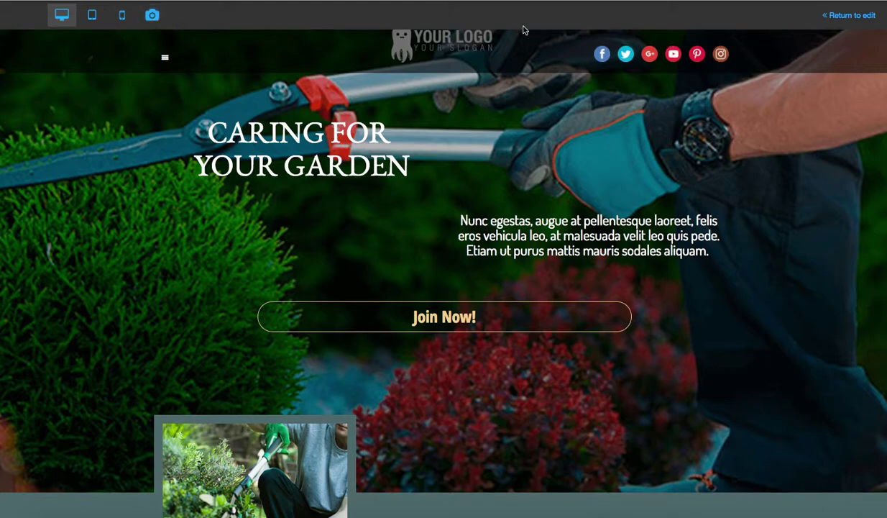
{"action": "left_click", "coordinate": [838, 25]}
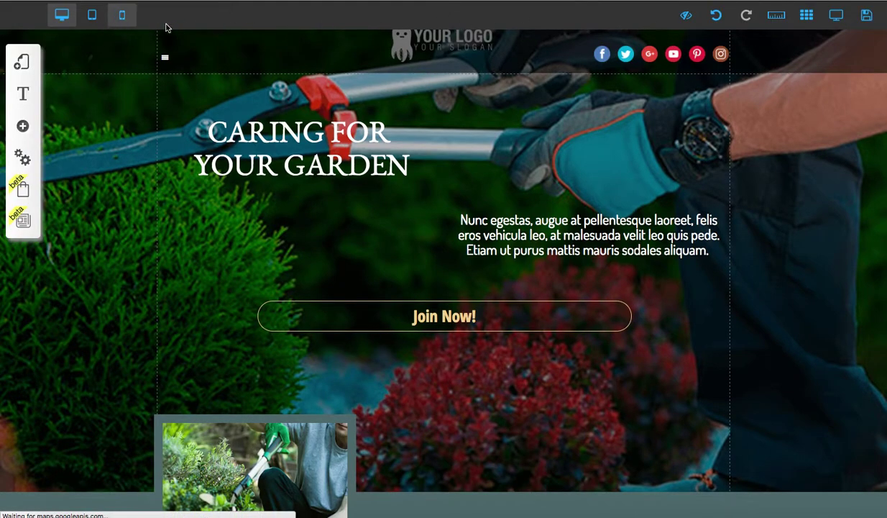
Step: In preview mode, place a predefined-size page capture frame over the heading, paragraph and Join Now! button, and leave for the editor
{"action": "left_click", "coordinate": [834, 17]}
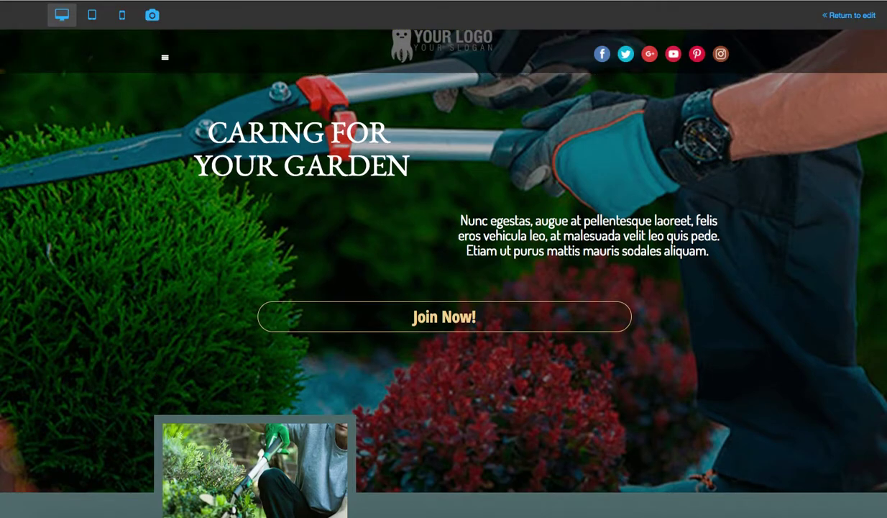
{"action": "left_click", "coordinate": [154, 16]}
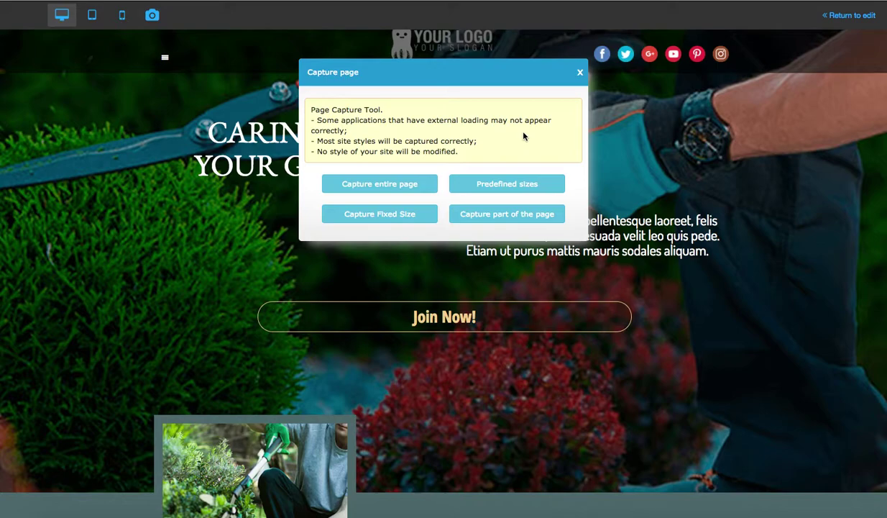
{"action": "left_click", "coordinate": [511, 185]}
{"action": "left_click", "coordinate": [346, 259]}
{"action": "left_click_drag", "start_coordinate": [272, 151], "coordinate": [414, 199]}
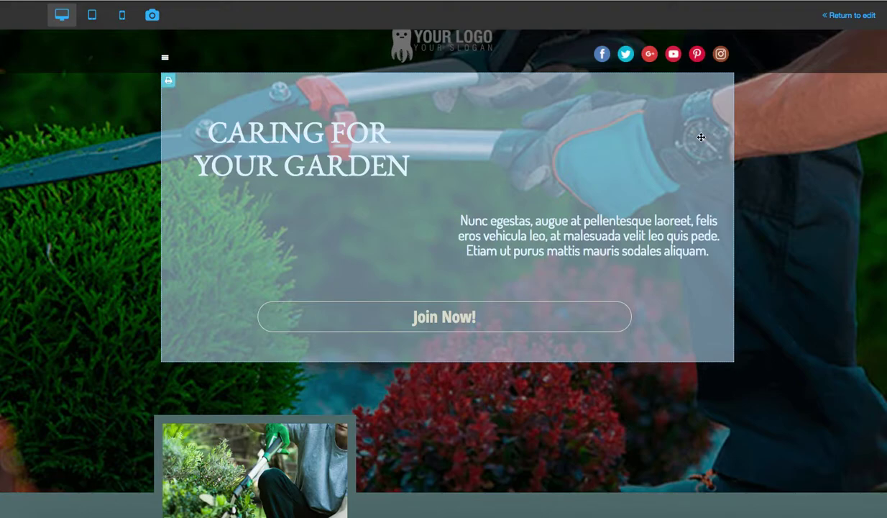
{"action": "left_click", "coordinate": [818, 29]}
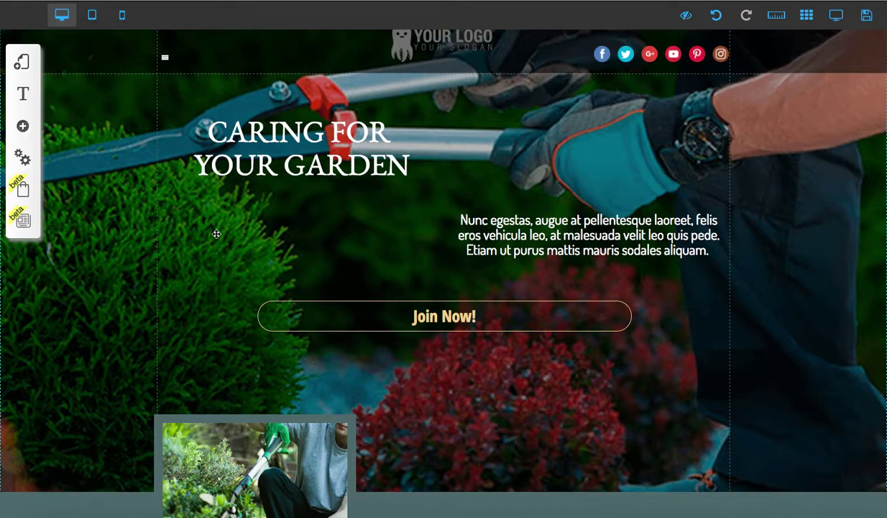
Step: Move the banner paragraph partly outside the dashed line marking the content area's right boundary
{"action": "left_click_drag", "start_coordinate": [637, 246], "coordinate": [700, 270]}
{"action": "scroll", "coordinate": [690, 281], "scroll_direction": "down", "scroll_amount": 4}
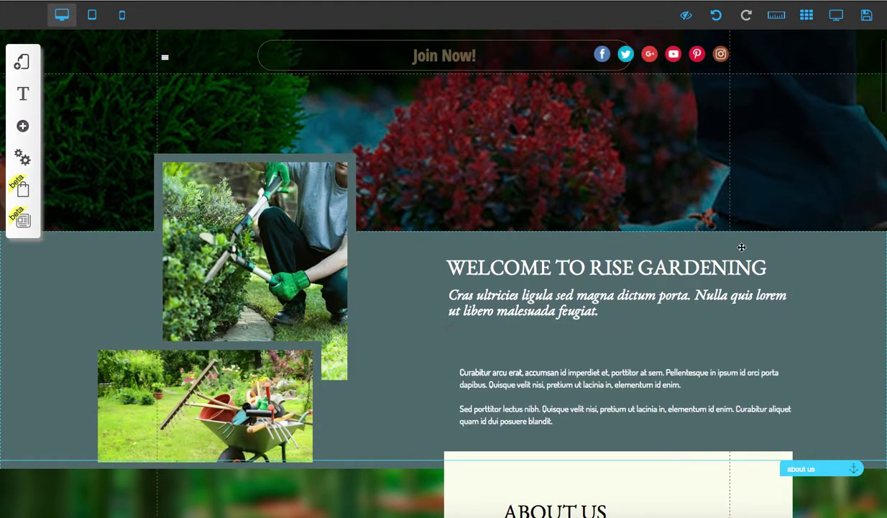
{"action": "scroll", "coordinate": [713, 313], "scroll_direction": "up", "scroll_amount": 5}
{"action": "scroll", "coordinate": [644, 221], "scroll_direction": "down", "scroll_amount": 1}
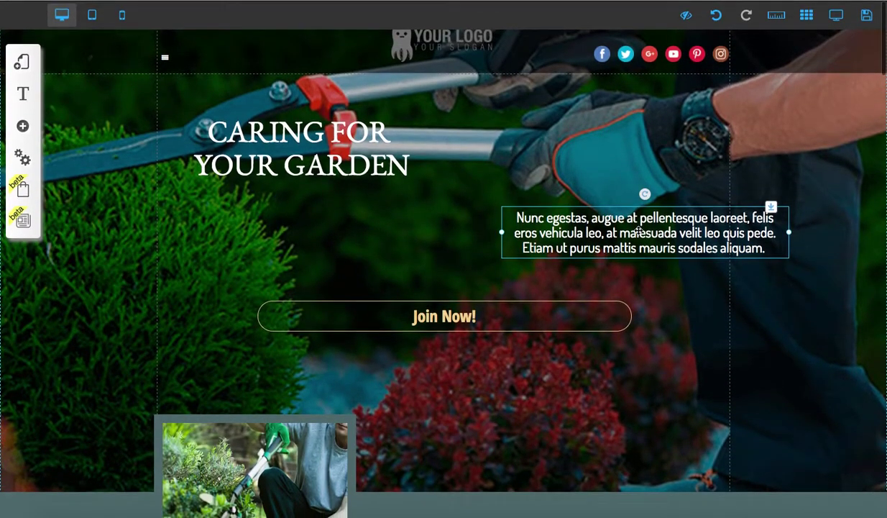
Step: Move the banner paragraph back inside the content area so its right edge meets the dashed boundary line
{"action": "left_click_drag", "start_coordinate": [638, 230], "coordinate": [579, 230]}
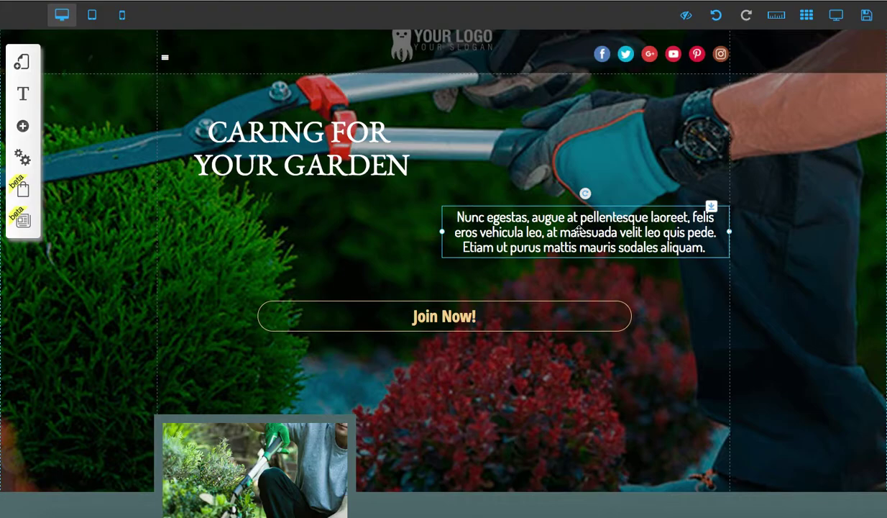
{"action": "scroll", "coordinate": [722, 217], "scroll_direction": "down", "scroll_amount": 2}
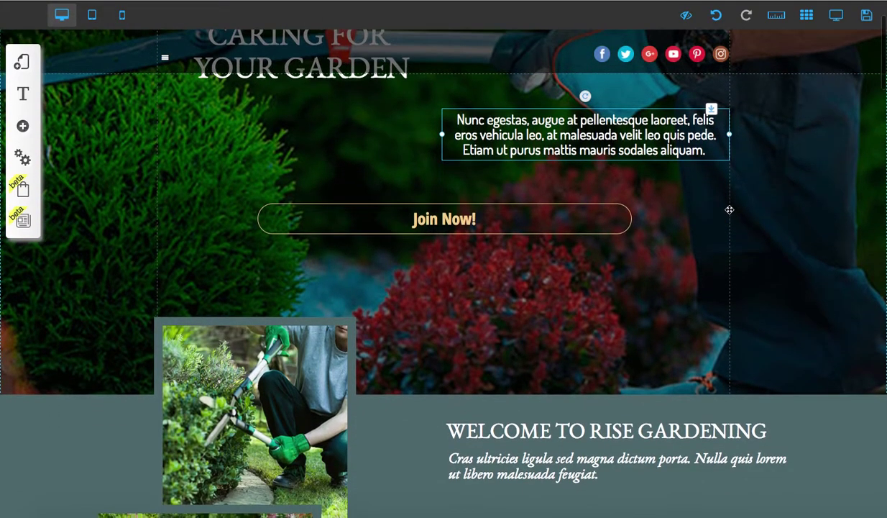
{"action": "scroll", "coordinate": [729, 210], "scroll_direction": "down", "scroll_amount": 1}
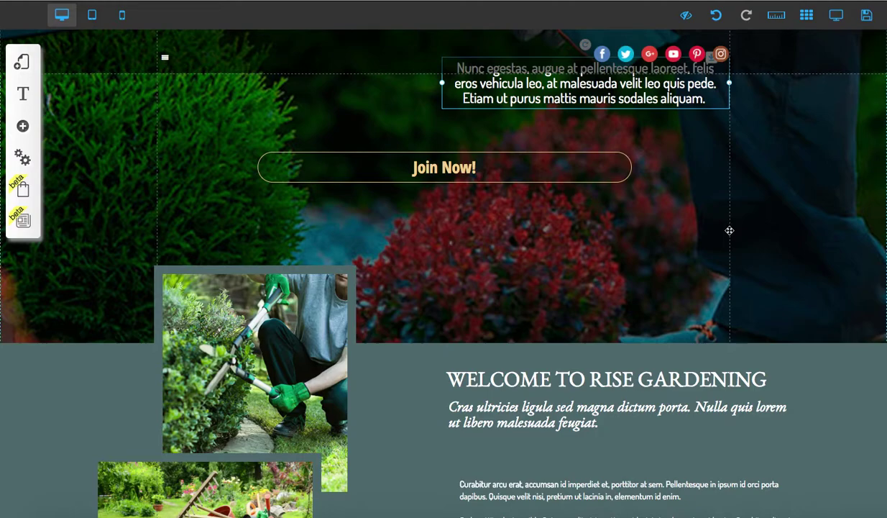
{"action": "scroll", "coordinate": [729, 230], "scroll_direction": "up", "scroll_amount": 3}
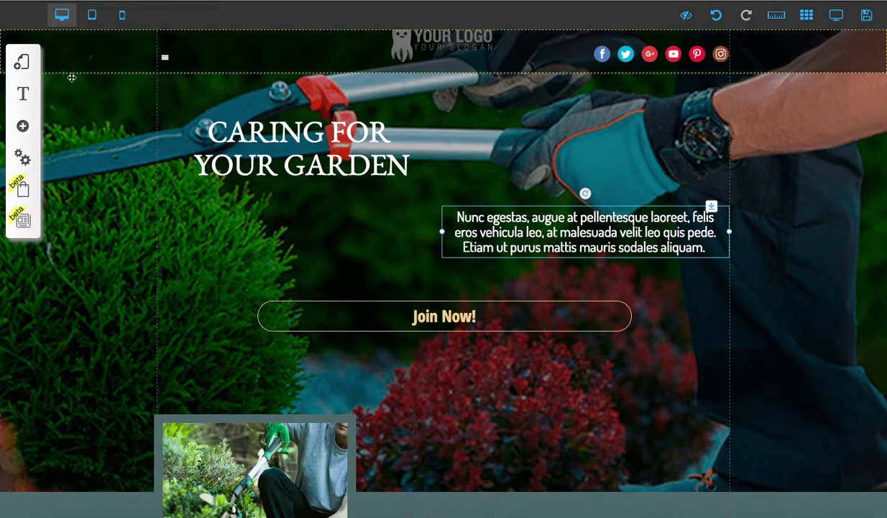
Step: Set the site's app language to pt_BR and save the setting
{"action": "left_click", "coordinate": [23, 157]}
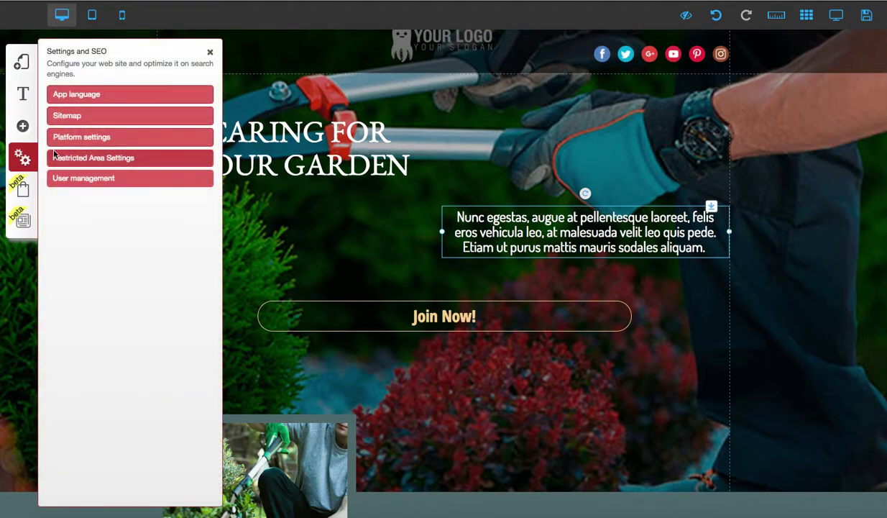
{"action": "left_click", "coordinate": [111, 95]}
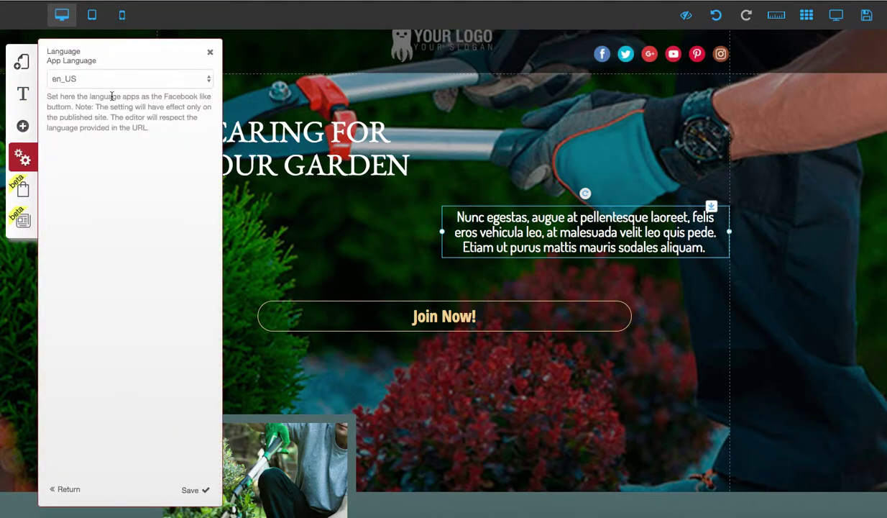
{"action": "left_click", "coordinate": [113, 79]}
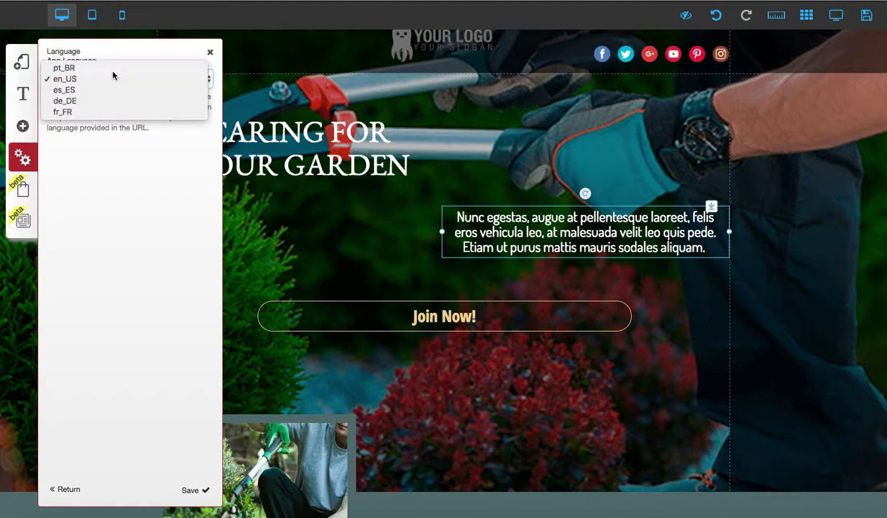
{"action": "left_click", "coordinate": [113, 72]}
{"action": "left_click", "coordinate": [204, 489]}
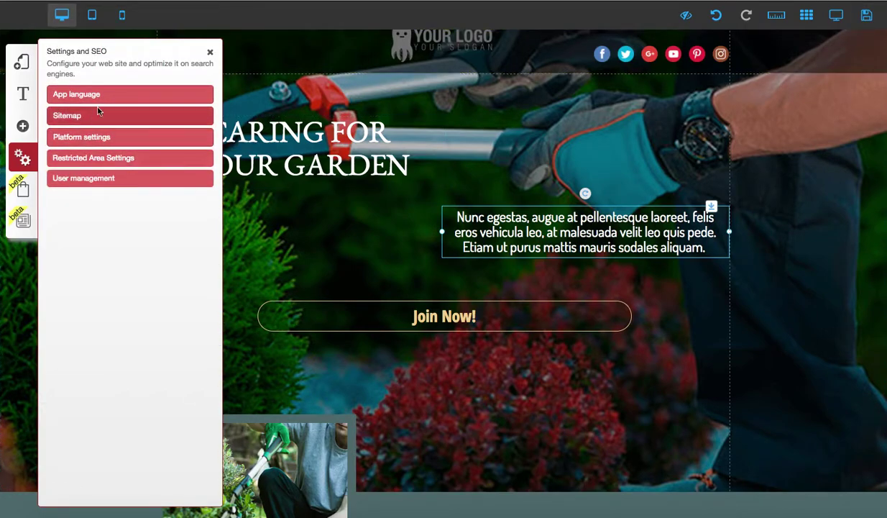
Step: Change the app language back to en_US and save it
{"action": "left_click", "coordinate": [115, 98]}
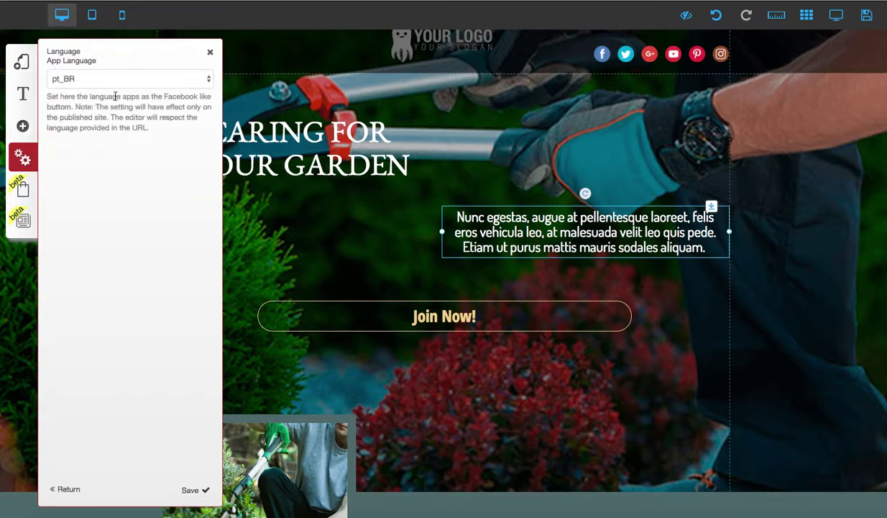
{"action": "left_click", "coordinate": [143, 78]}
{"action": "left_click", "coordinate": [147, 90]}
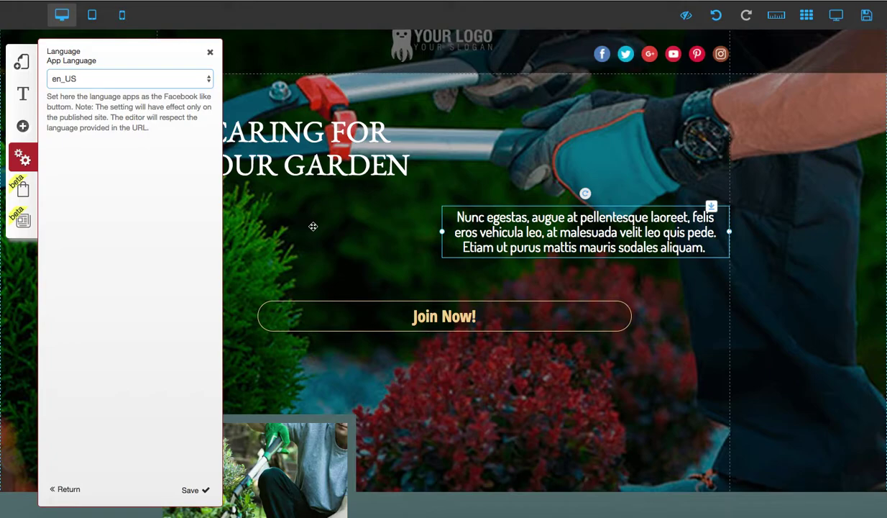
{"action": "left_click", "coordinate": [188, 490]}
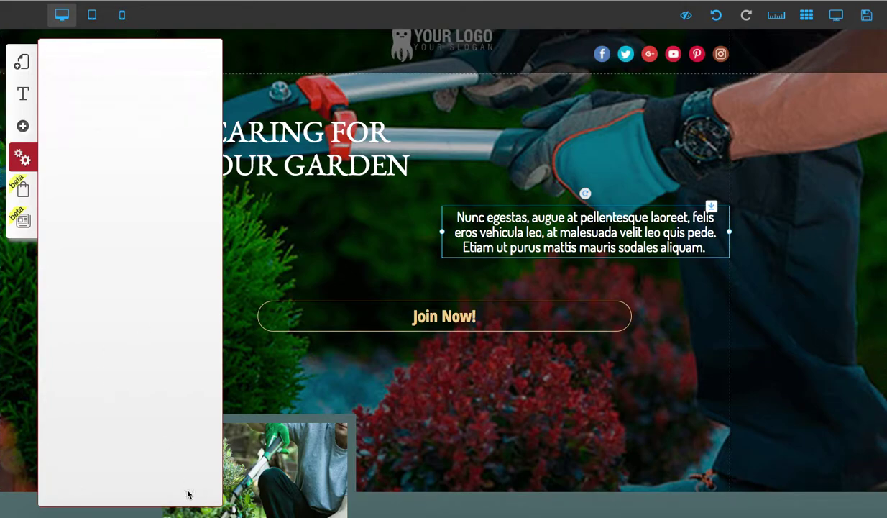